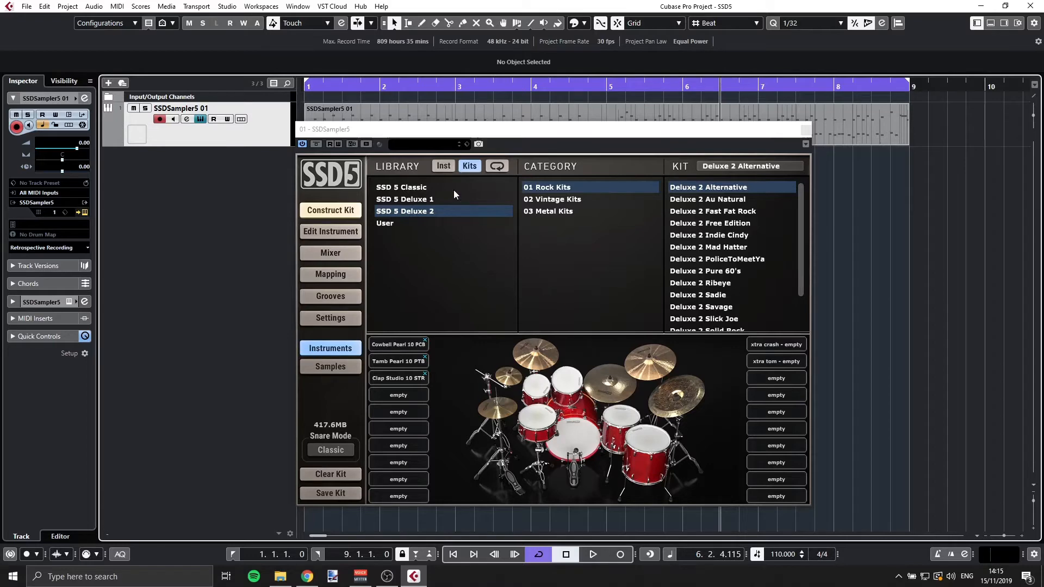
- Load the Deluxe 2 Au Natural kit from the Rock Kits category of the SSD 5 Deluxe 2 library
click(332, 212)
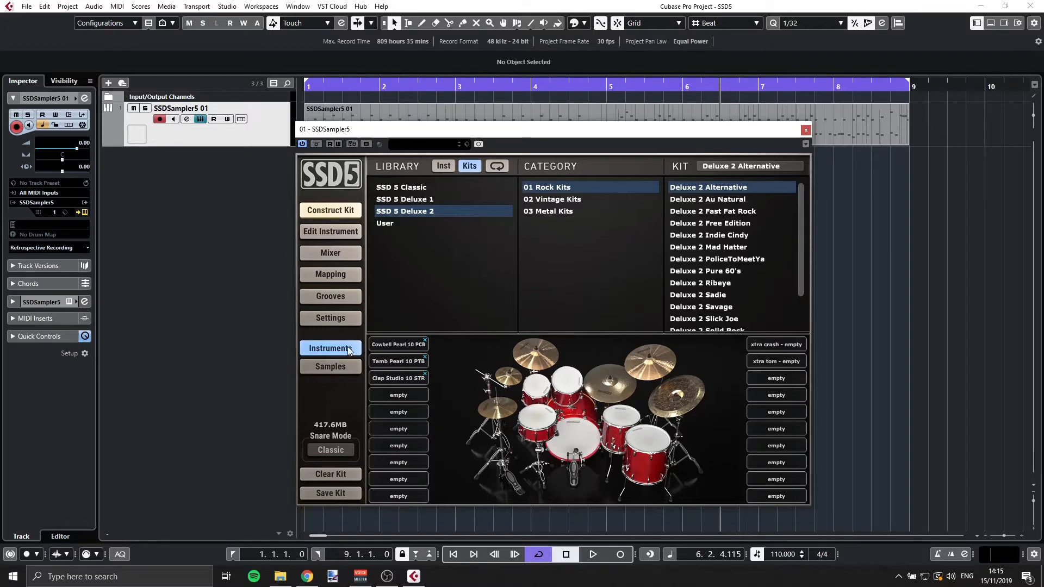
click(344, 363)
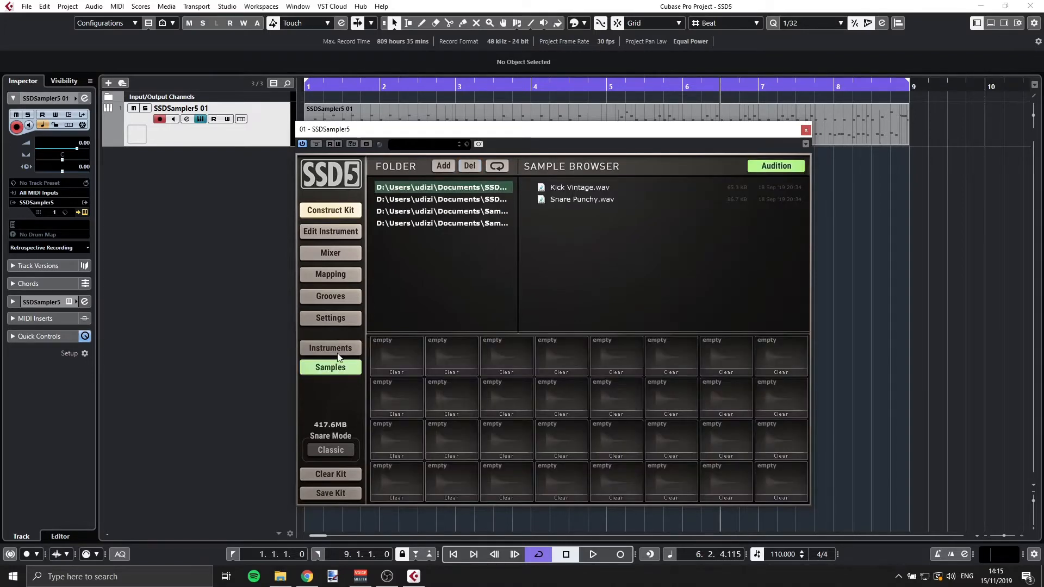
click(337, 350)
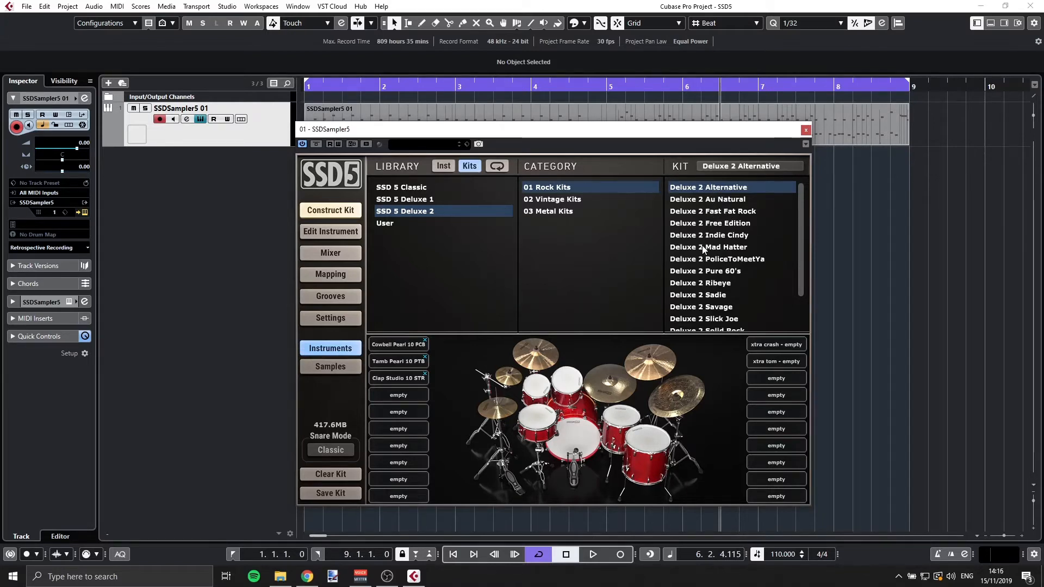
click(723, 200)
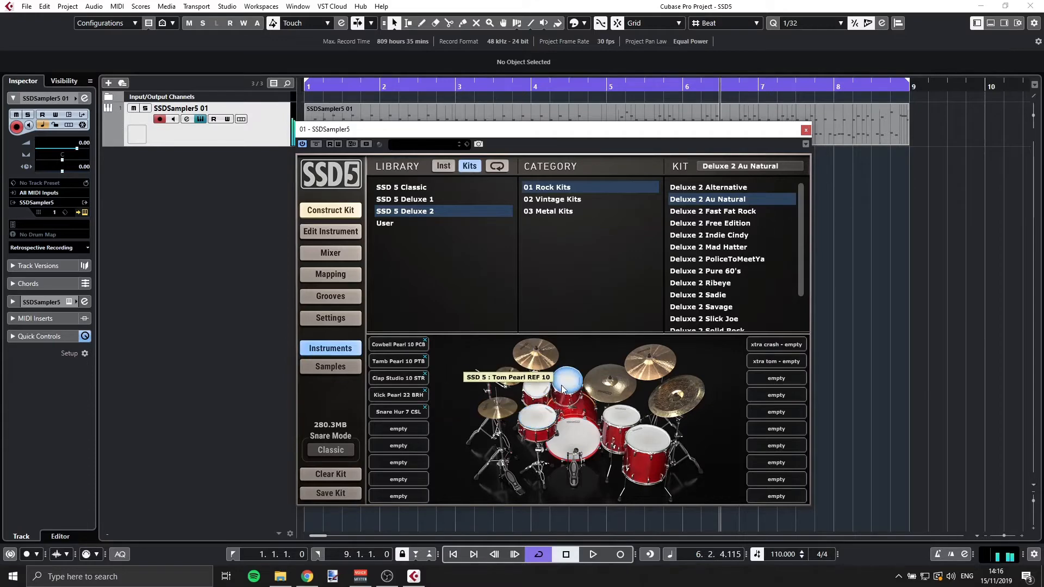
- Inspect the kick drum's instrument editing settings and return to kit construction
click(342, 232)
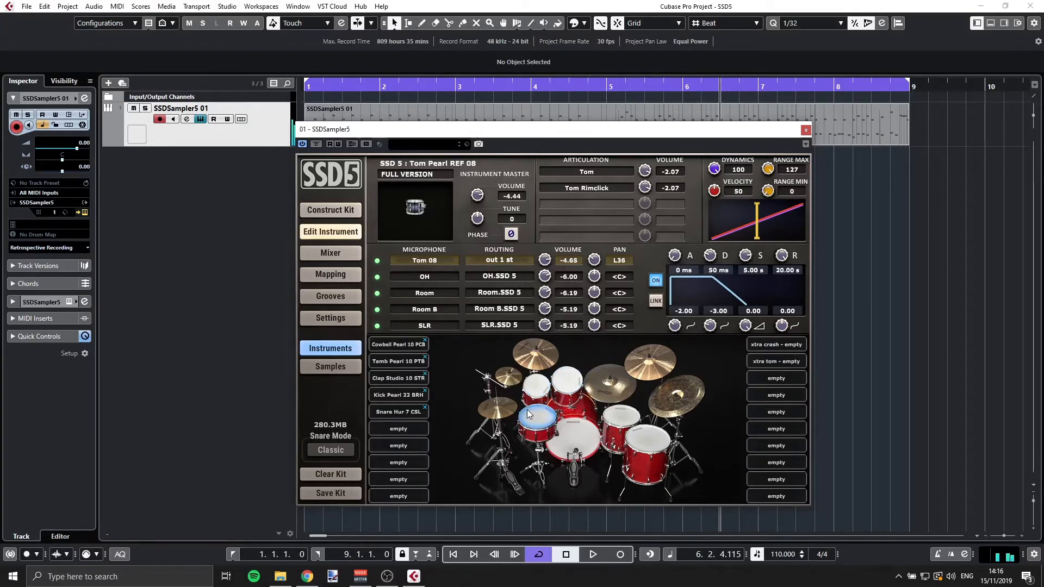
click(581, 427)
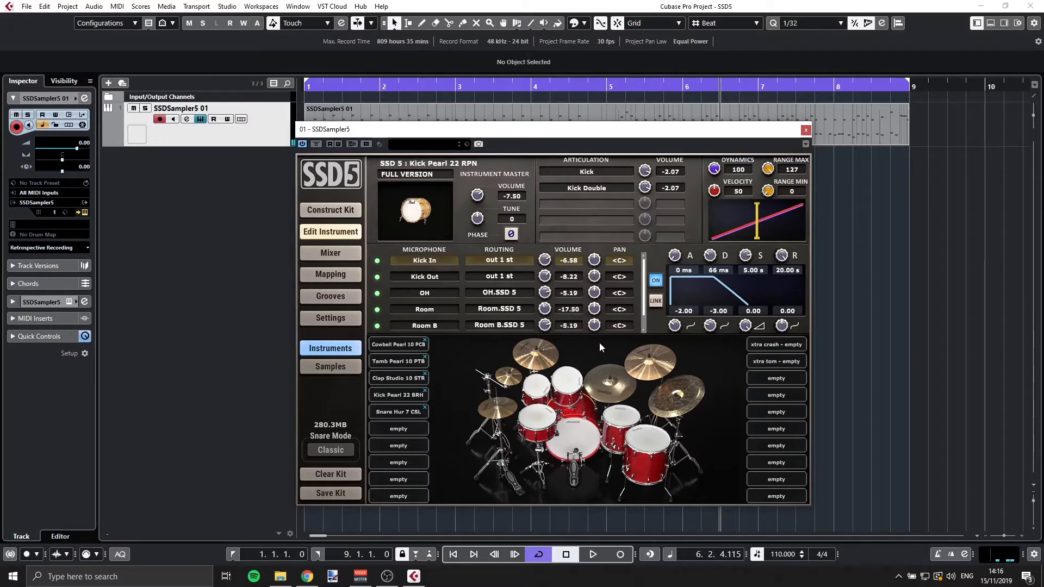
click(348, 212)
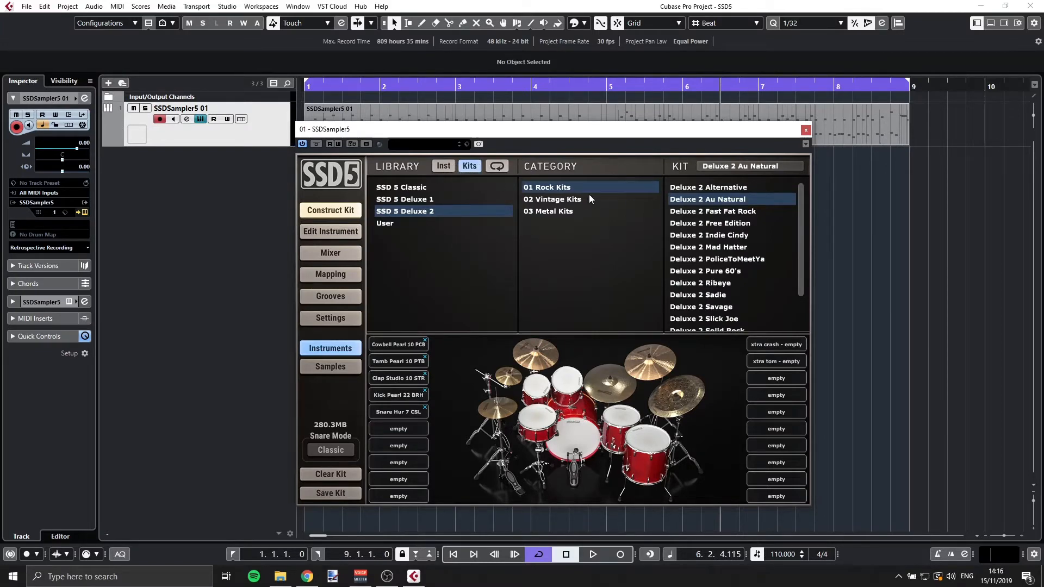
- Audition individual SSD 5 Deluxe 2 kicks and add xLayer Kick Depth to the empty slot below Snare Hur 7 CSL
click(445, 166)
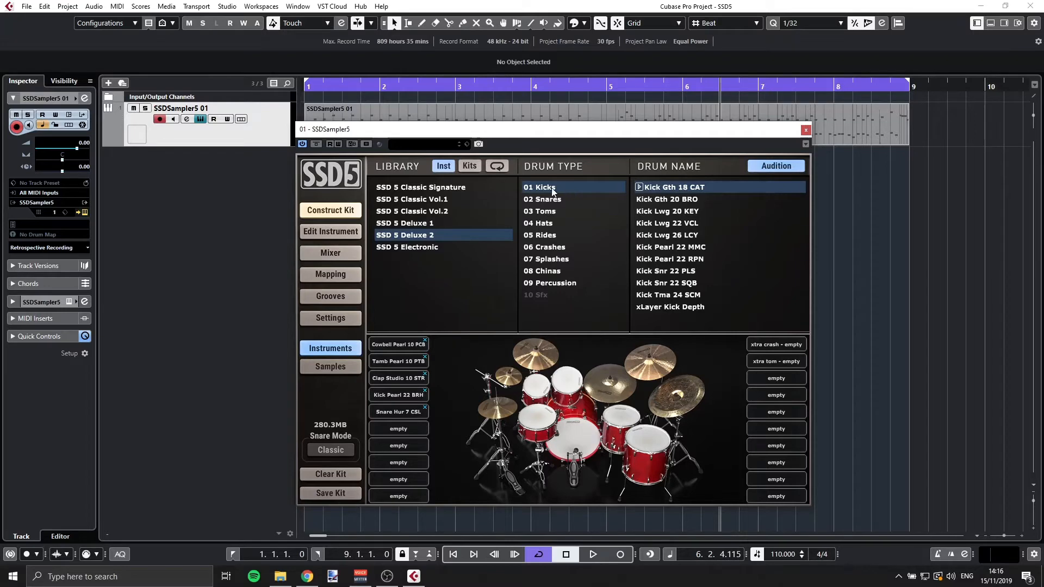
click(681, 200)
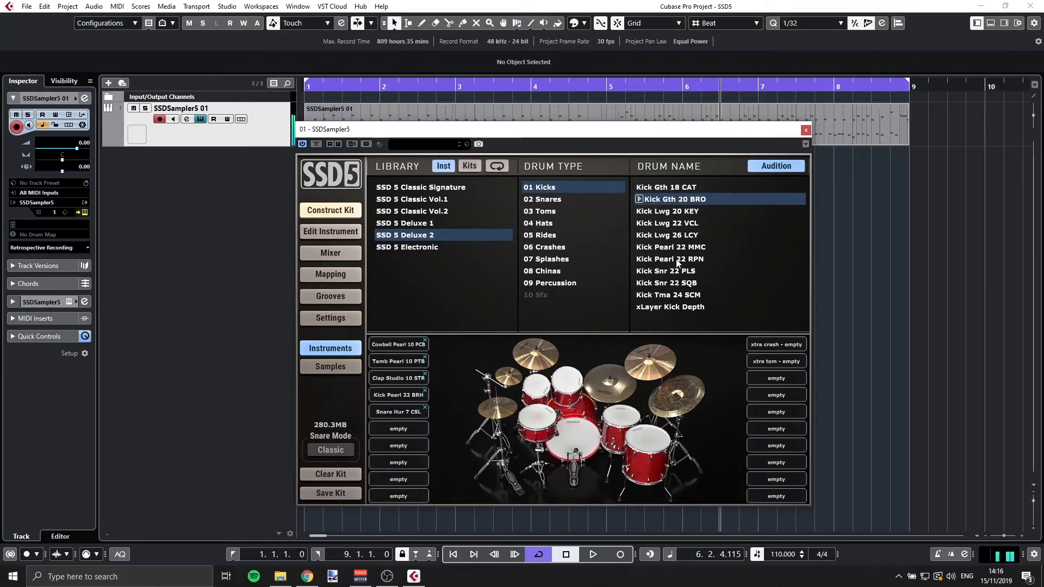
click(679, 247)
click(677, 270)
click(669, 297)
click(668, 307)
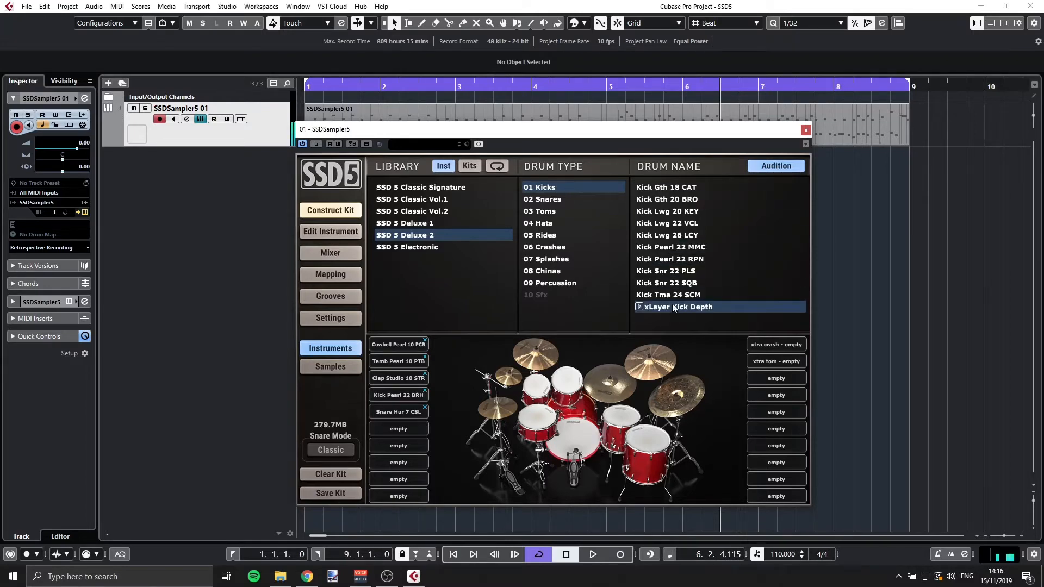
click(669, 296)
click(670, 308)
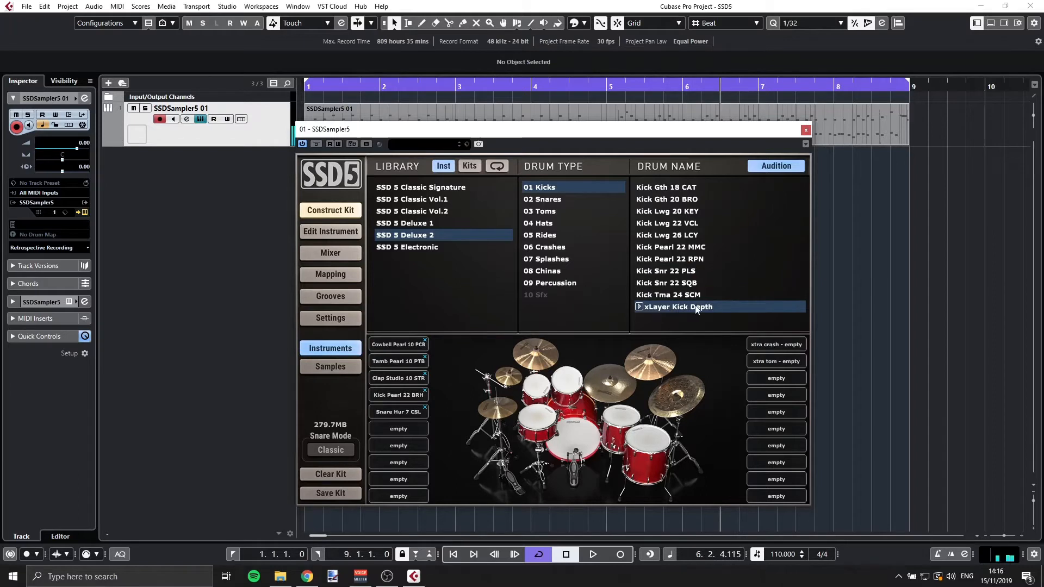
drag(696, 309, 395, 427)
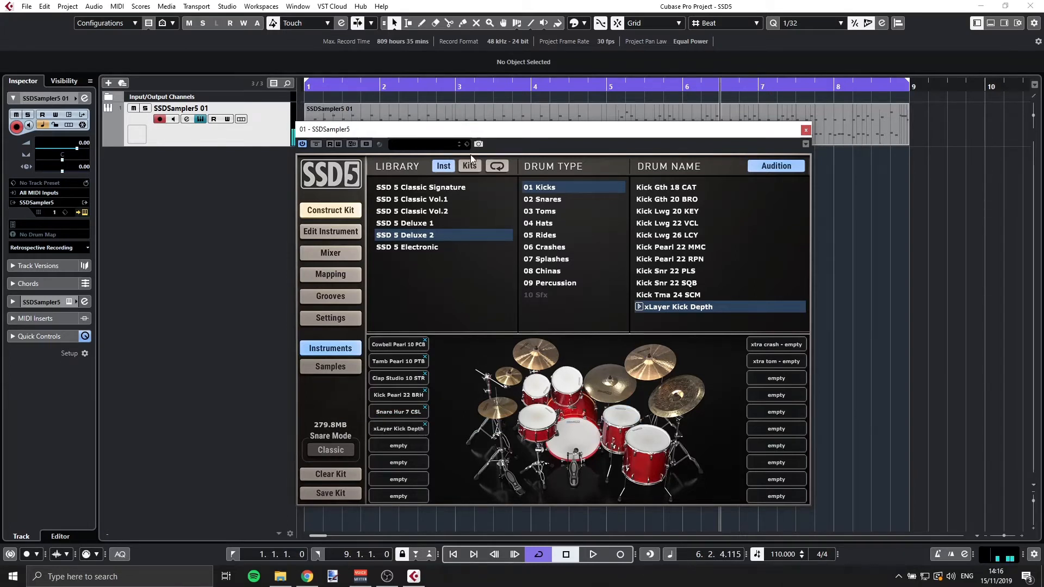
- Play back part of the drum pattern to hear the layered kick and show the kit's mixer
key(space)
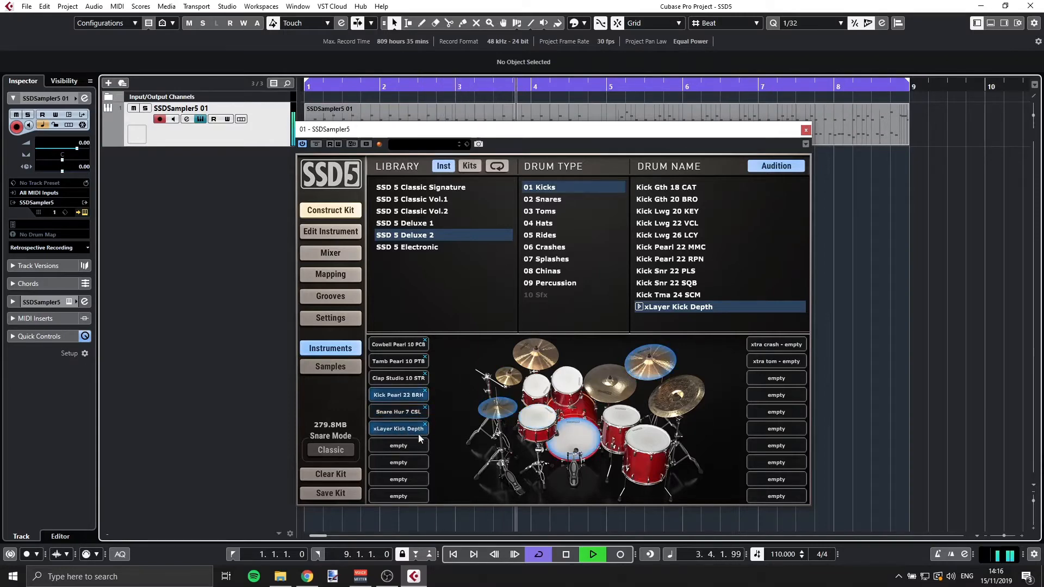
key(space)
click(320, 255)
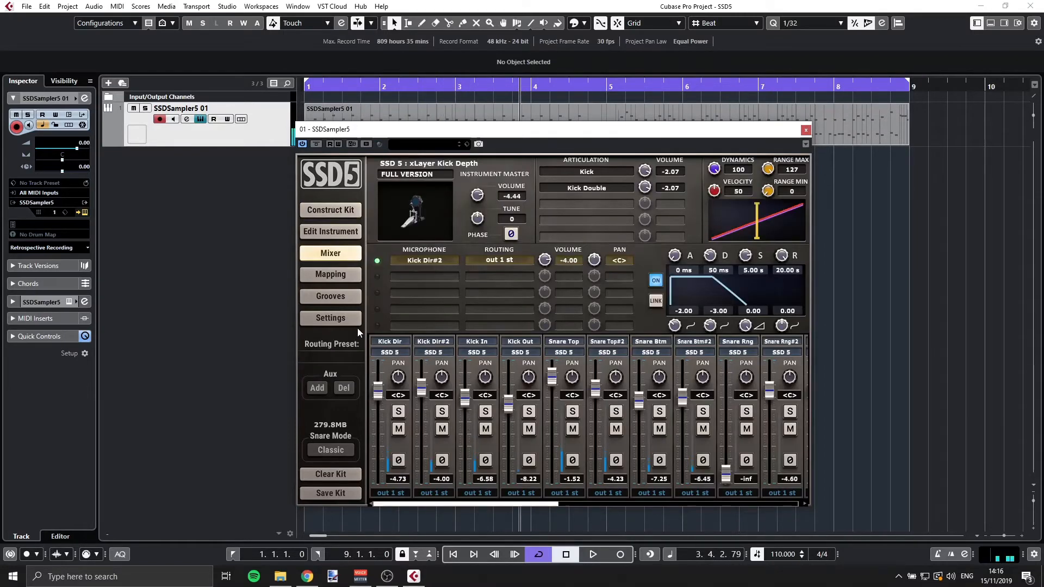
- Bring up the dialog for saving the kit, dismiss it without saving and return to kit construction
click(347, 494)
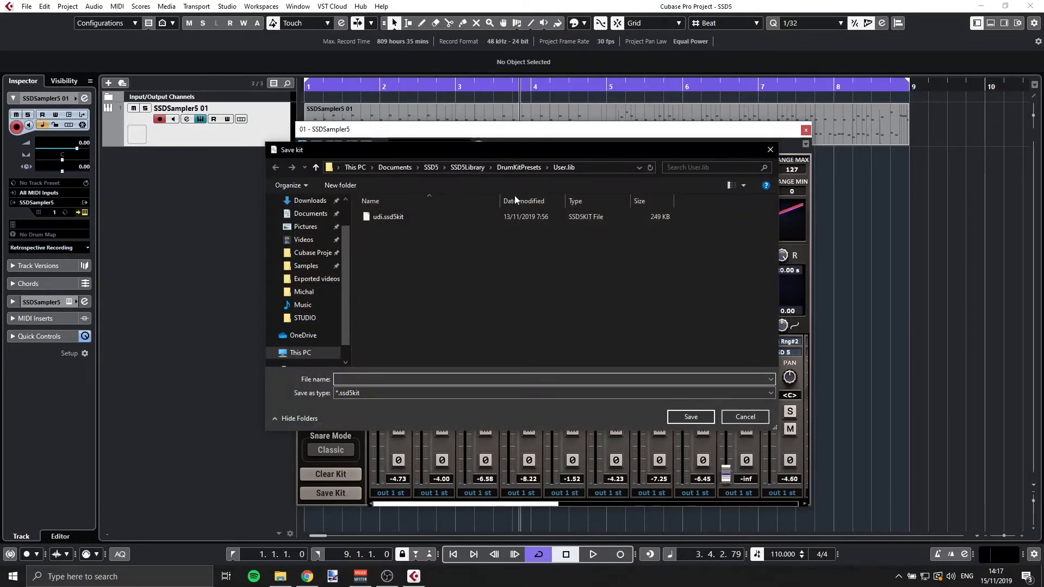
click(745, 417)
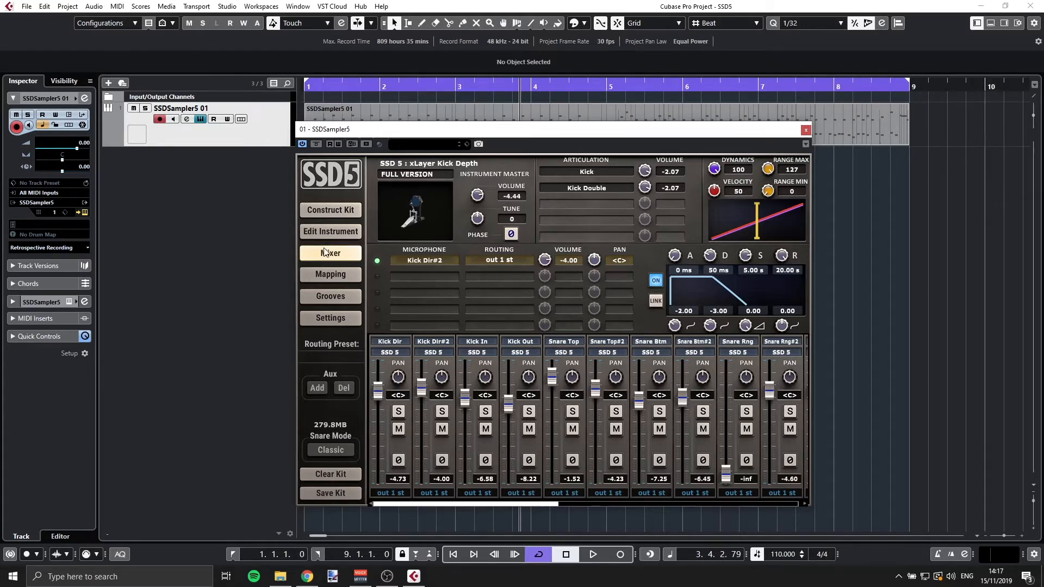
click(343, 206)
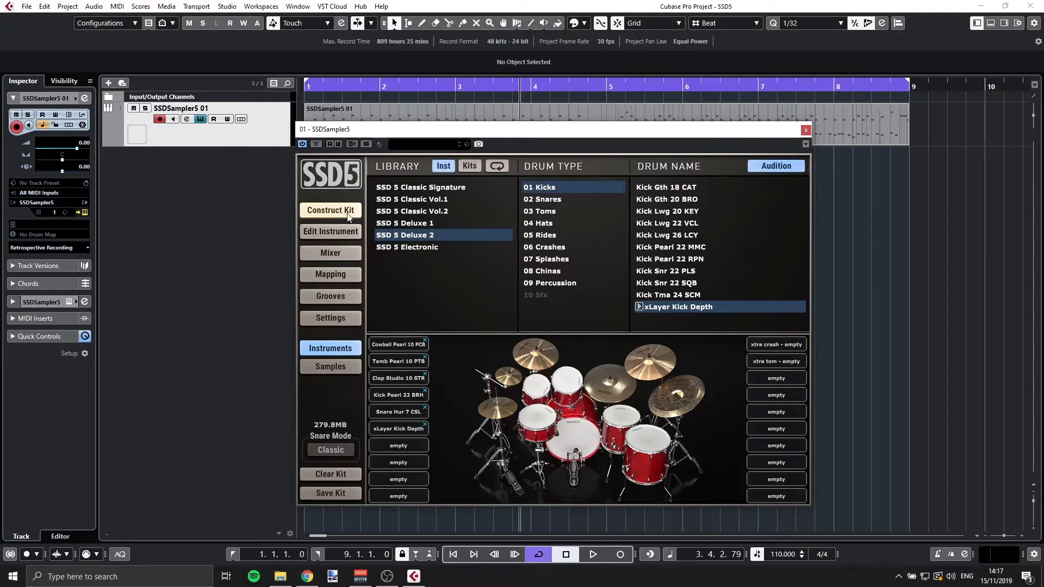
- Audition kicks in the 808_tape\Clean sample folder and place wa_808tape_kick_05_clean.wav in the first sample cell
click(336, 369)
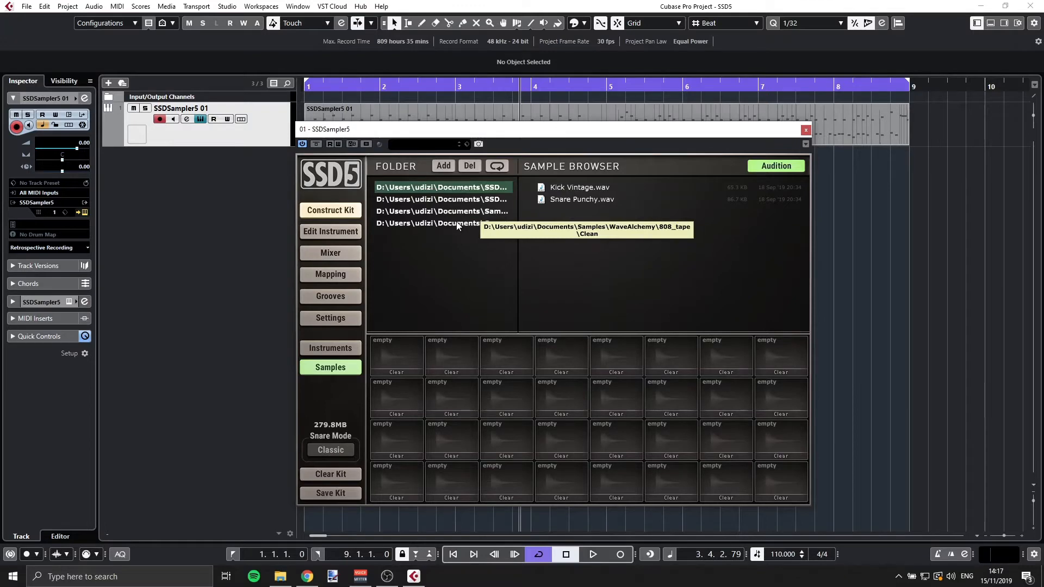
click(387, 224)
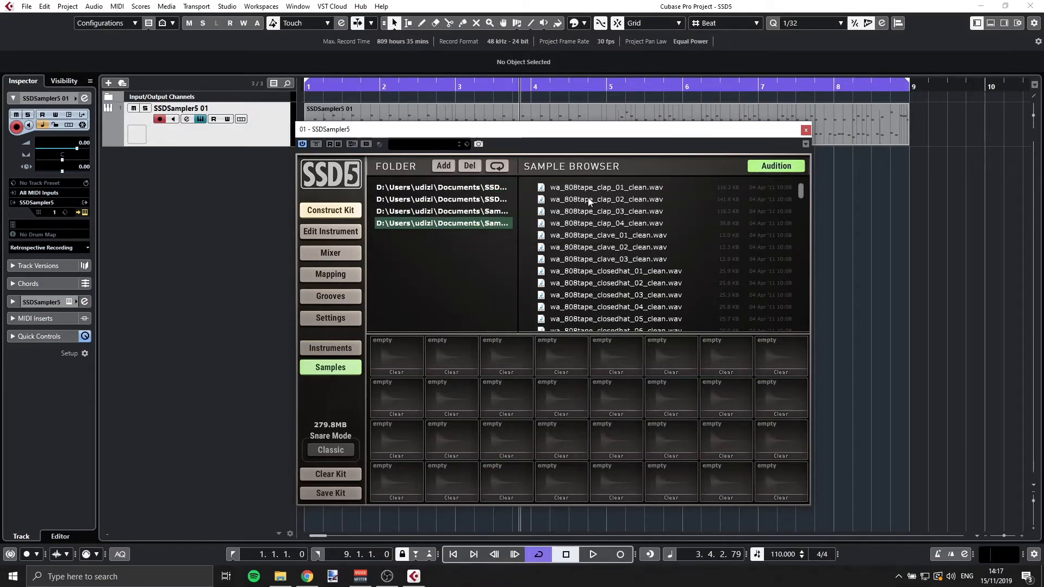
scroll(611, 190, down, 15)
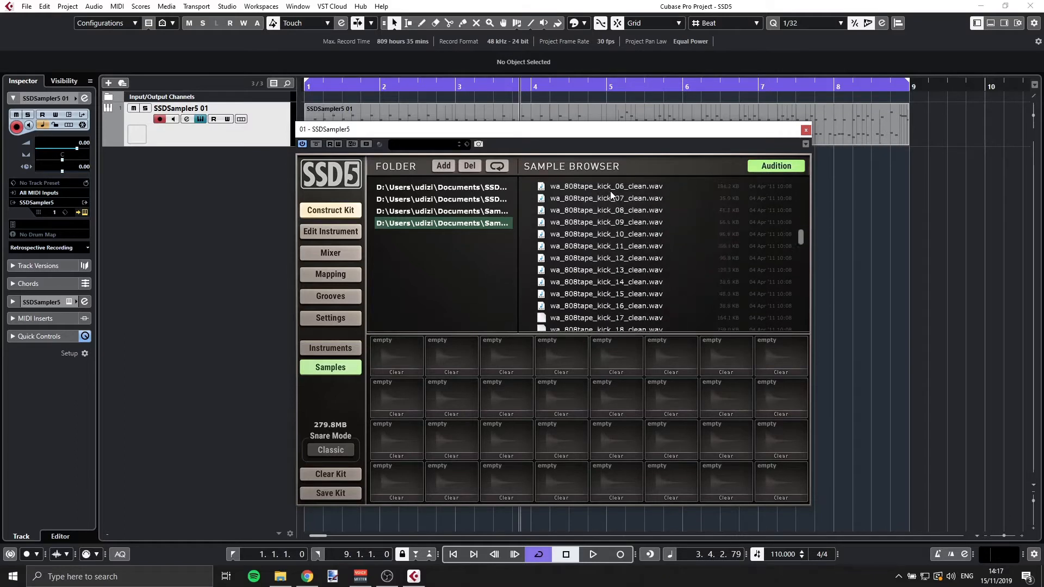
scroll(610, 191, down, 3)
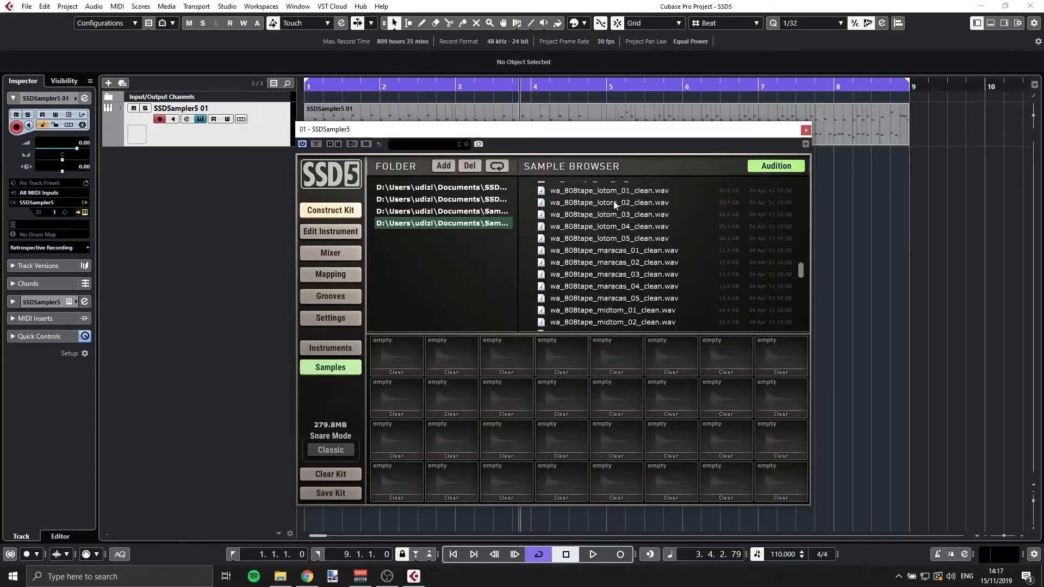
scroll(613, 201, up, 15)
scroll(615, 204, up, 5)
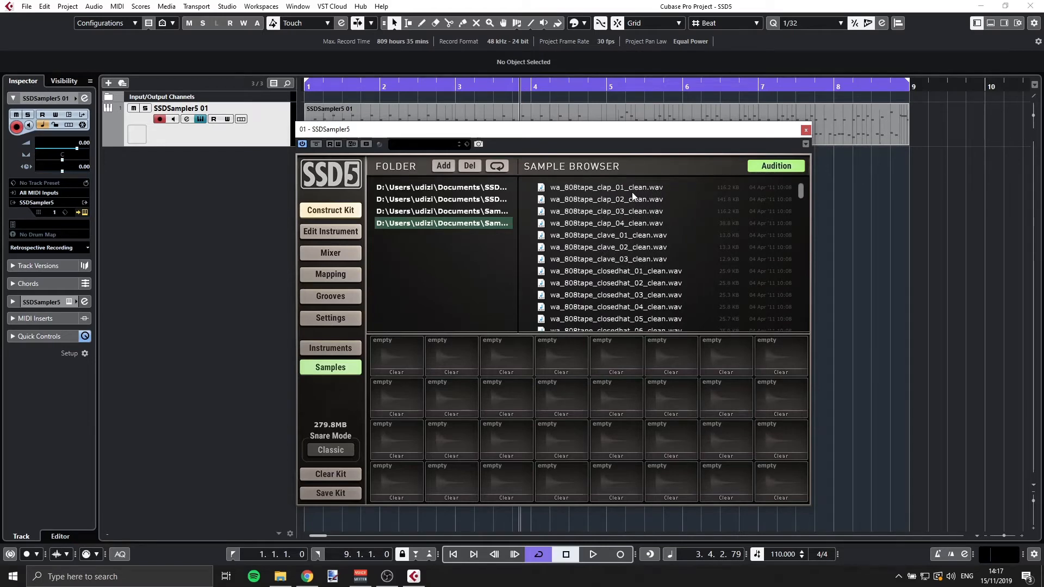
scroll(645, 242, down, 3)
scroll(647, 252, down, 6)
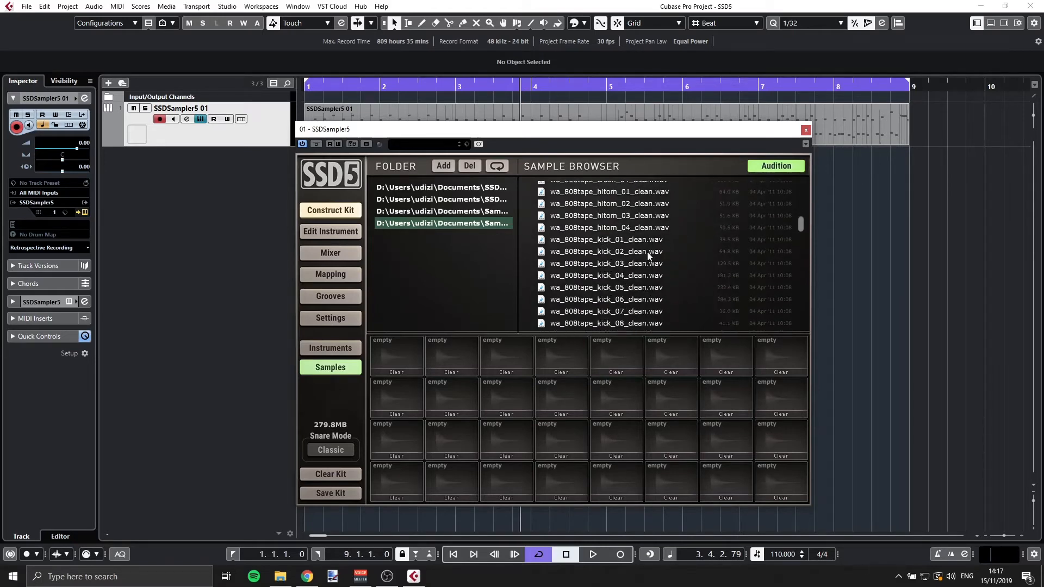
click(611, 275)
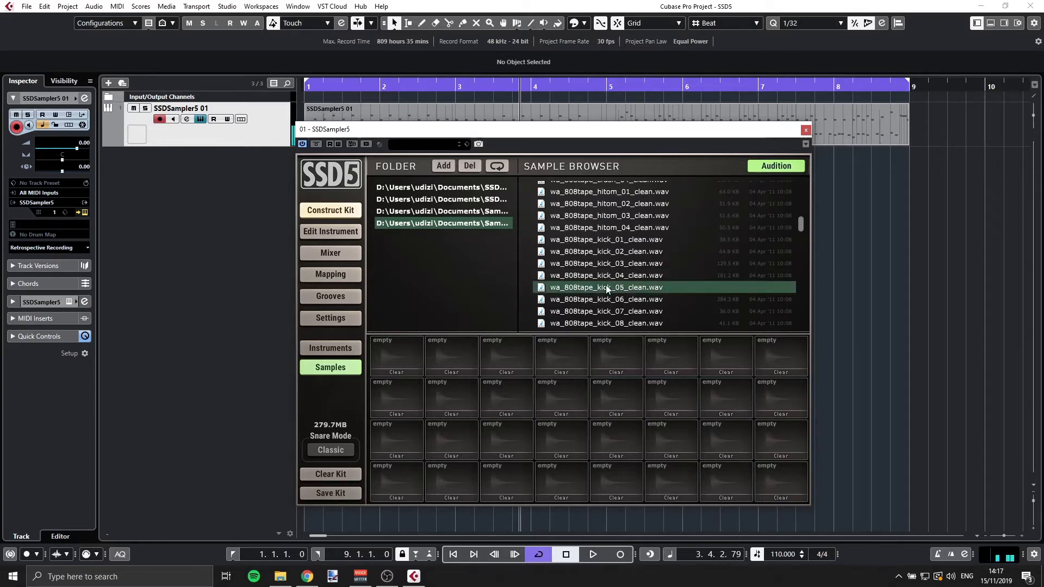
click(605, 285)
drag(622, 286, 403, 362)
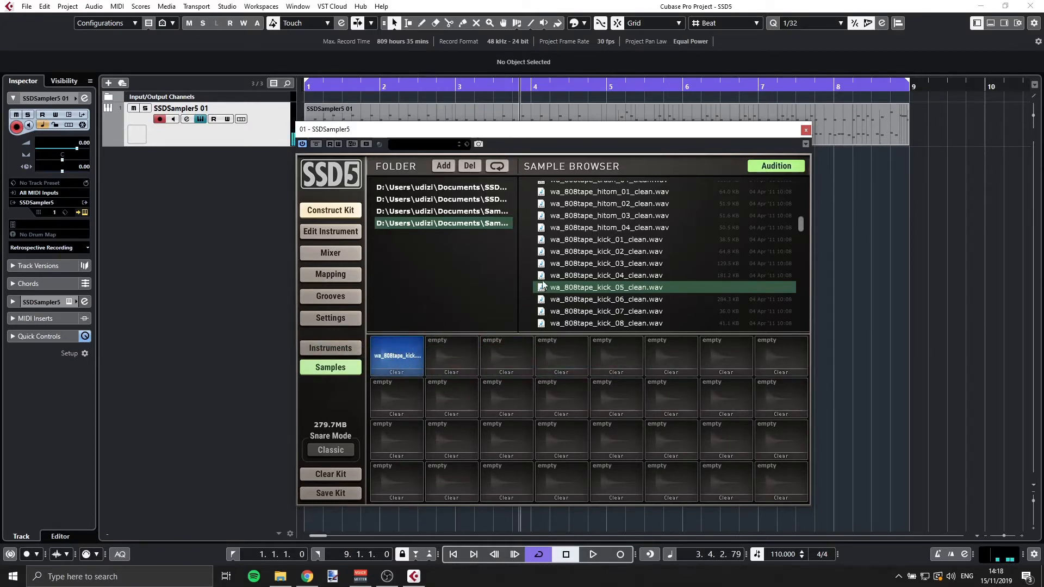
- Find the 808 tape snare samples and audition several of them, from snare 05 through snare 14
scroll(644, 266, down, 8)
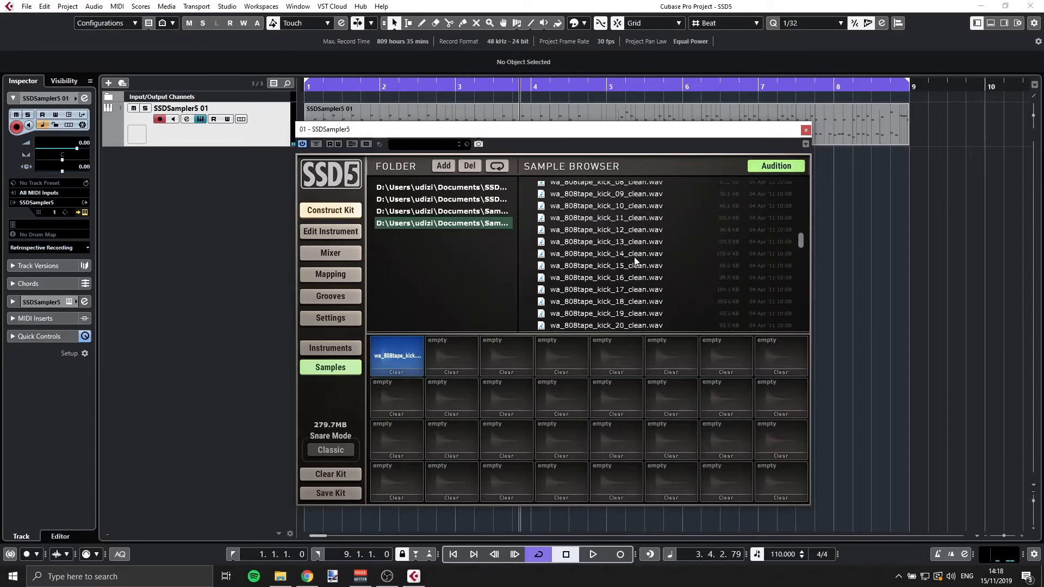
scroll(634, 260, down, 8)
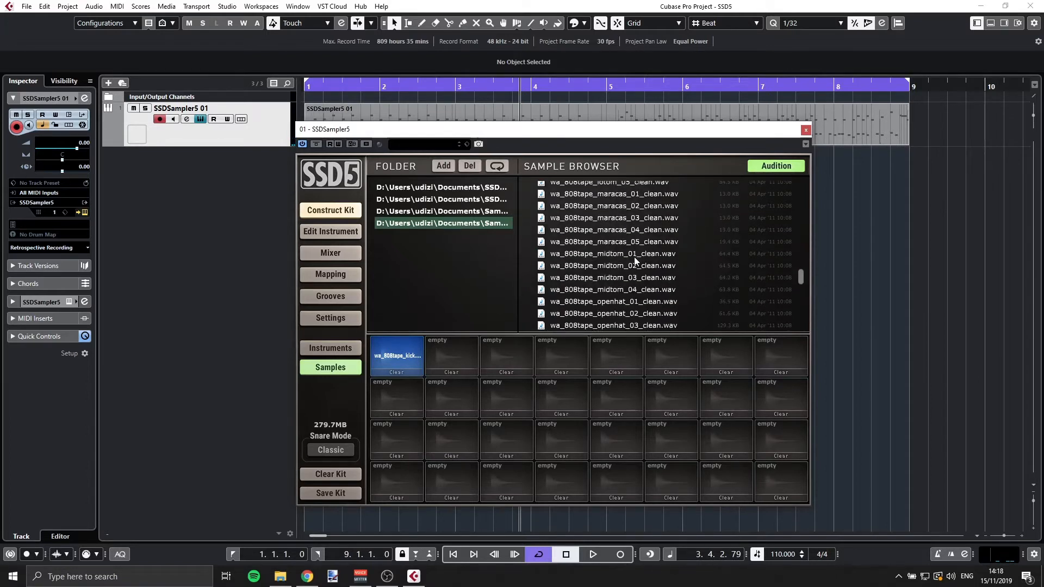
scroll(634, 257, down, 3)
click(602, 295)
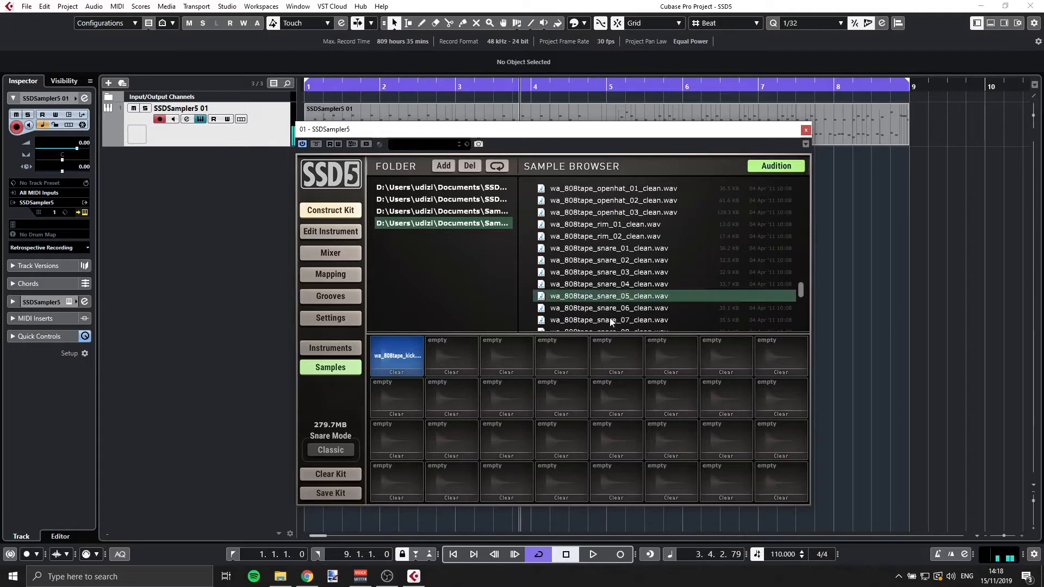
click(615, 319)
scroll(615, 321, down, 3)
scroll(615, 321, down, 1)
click(603, 270)
click(603, 282)
click(602, 318)
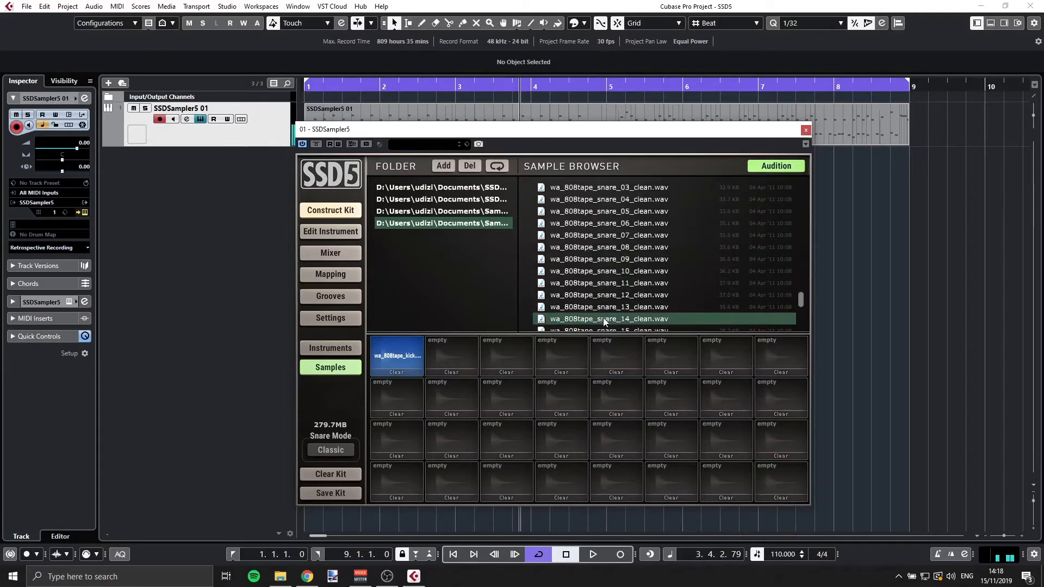
- Compare more 808 tape snares and place wa_808tape_snare_14_clean.wav in the second sample cell
click(614, 297)
scroll(614, 297, down, 2)
click(614, 300)
click(612, 311)
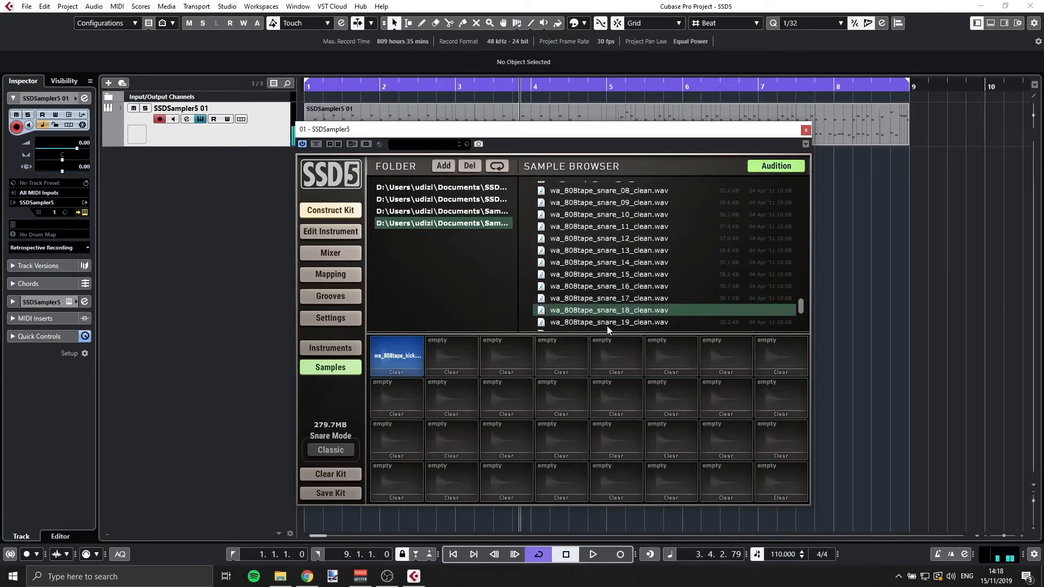
click(598, 322)
click(597, 298)
click(597, 263)
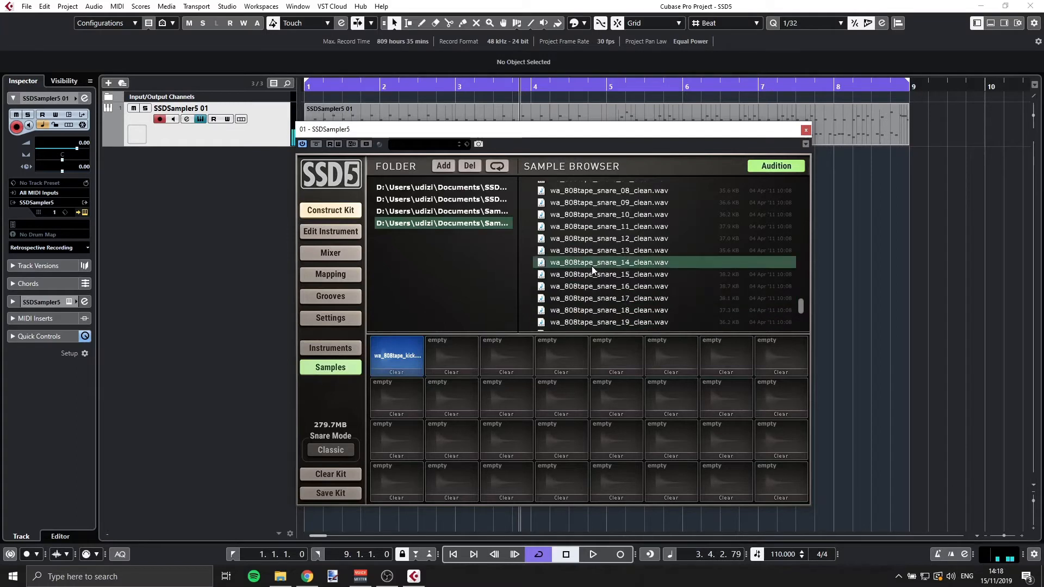
drag(596, 263, 468, 338)
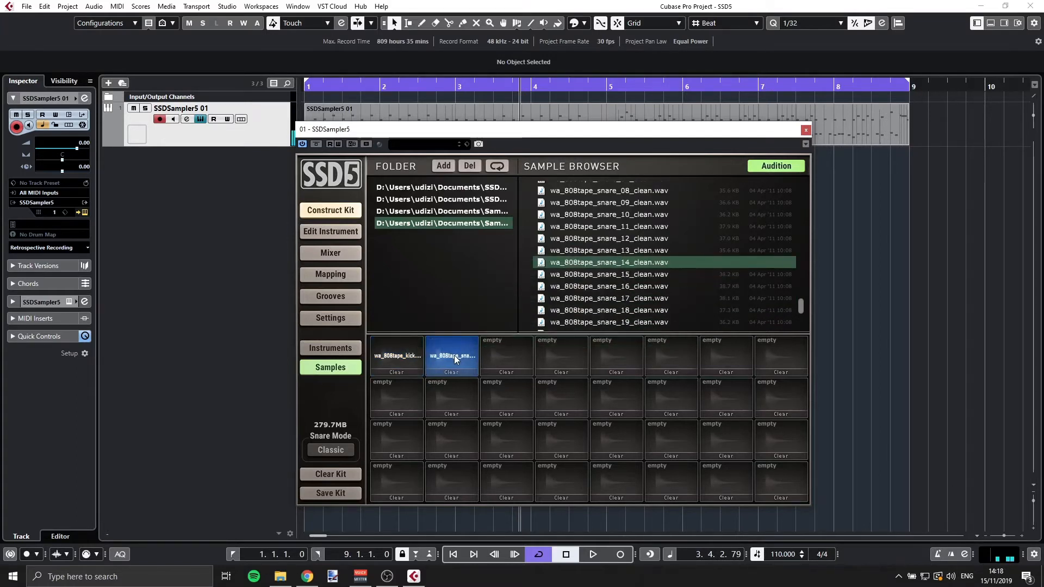
- Play the kick and snare sample cells alternately to hear both sounds
click(413, 356)
click(462, 359)
click(416, 359)
click(447, 357)
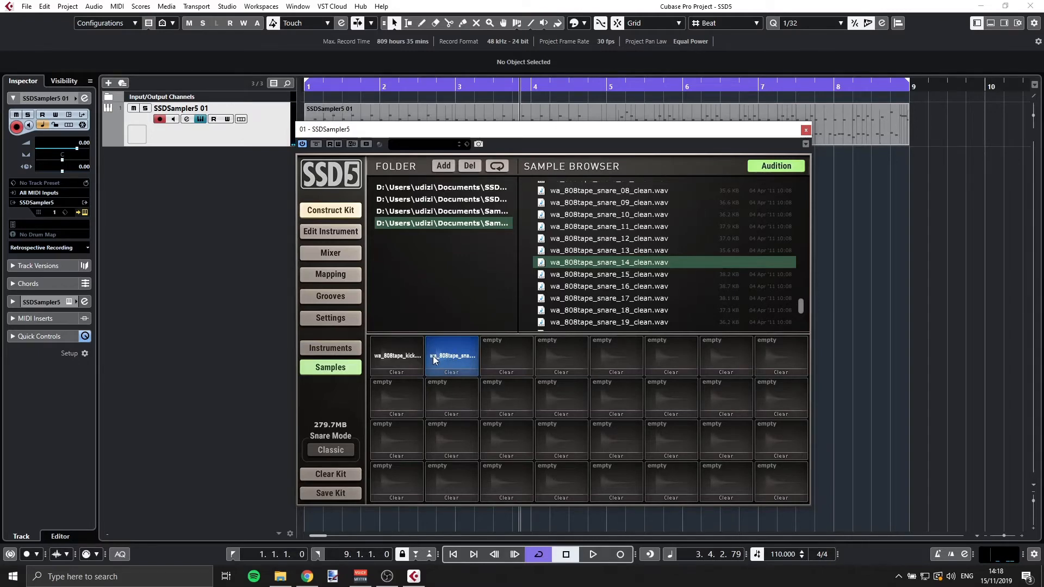
click(416, 354)
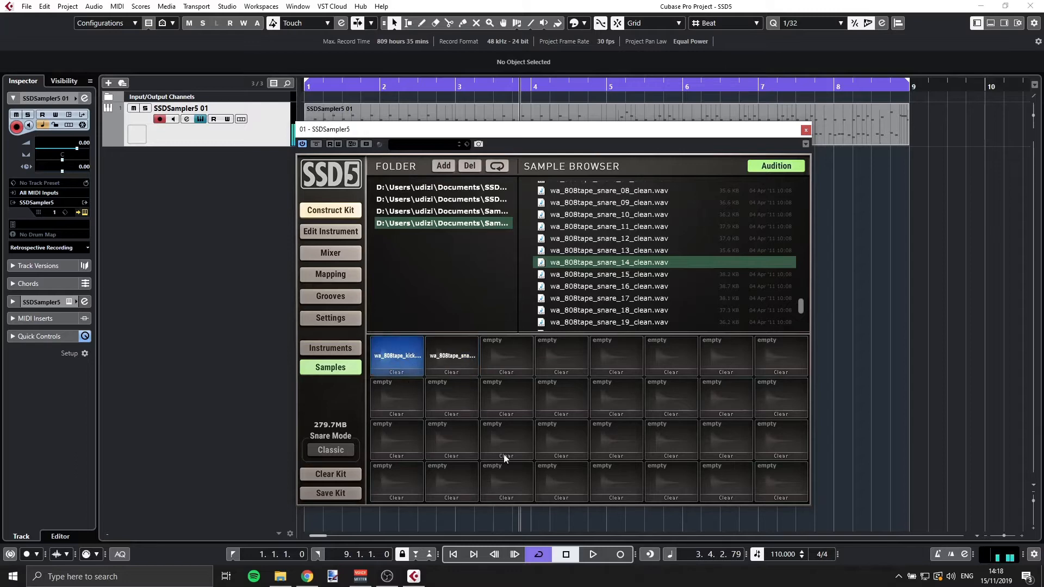
- Remap the wa_808tape_kick_05_clean sample to note C1 (36) in the kit mapping
click(326, 275)
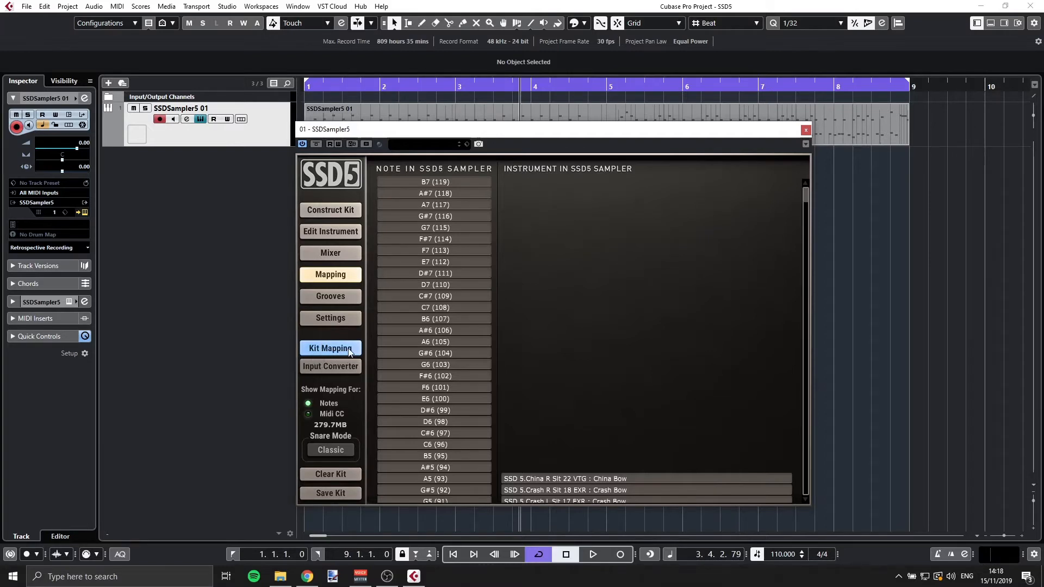
click(335, 369)
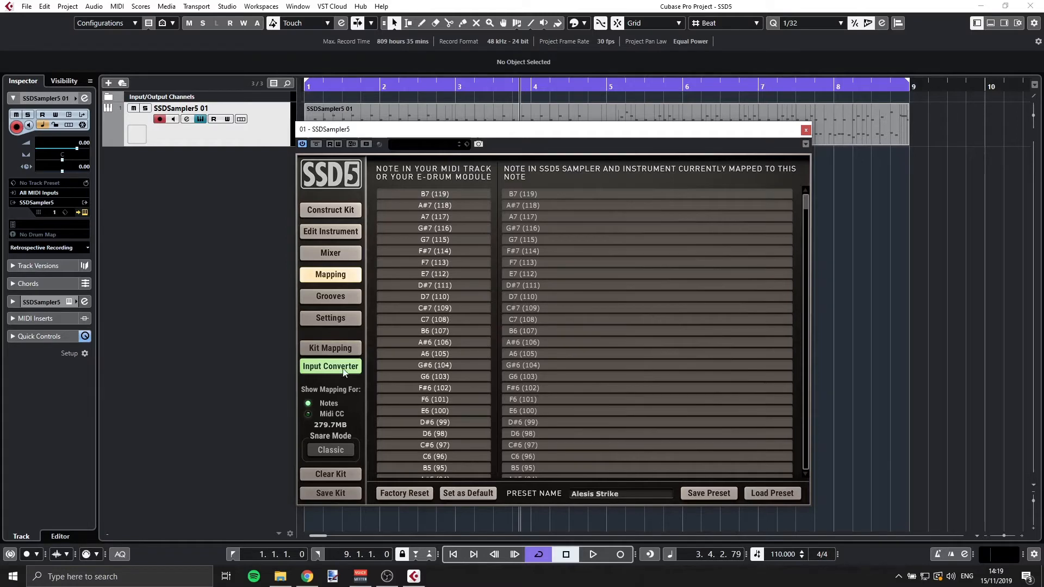
click(343, 352)
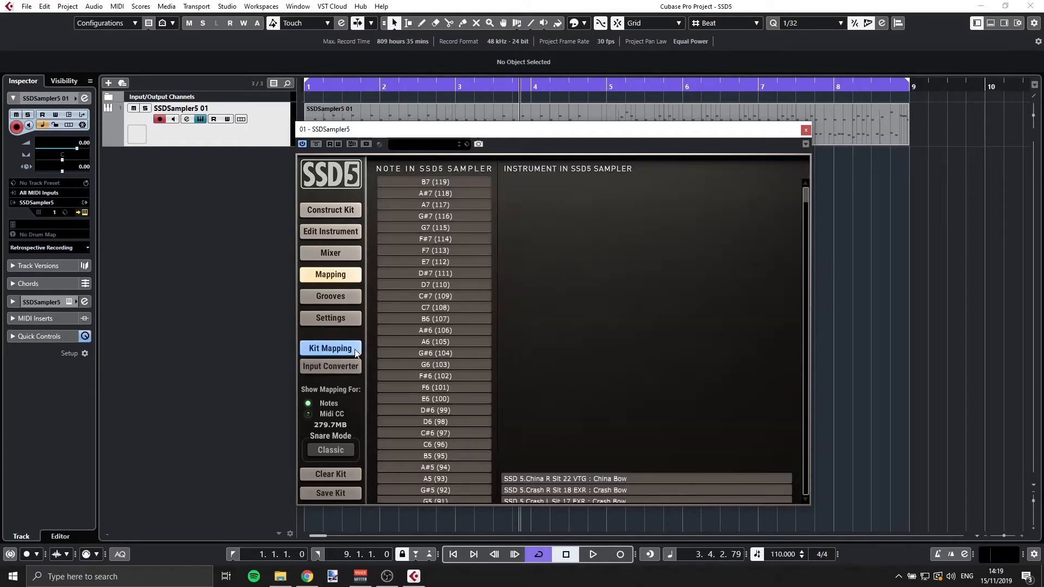
drag(808, 197, 799, 495)
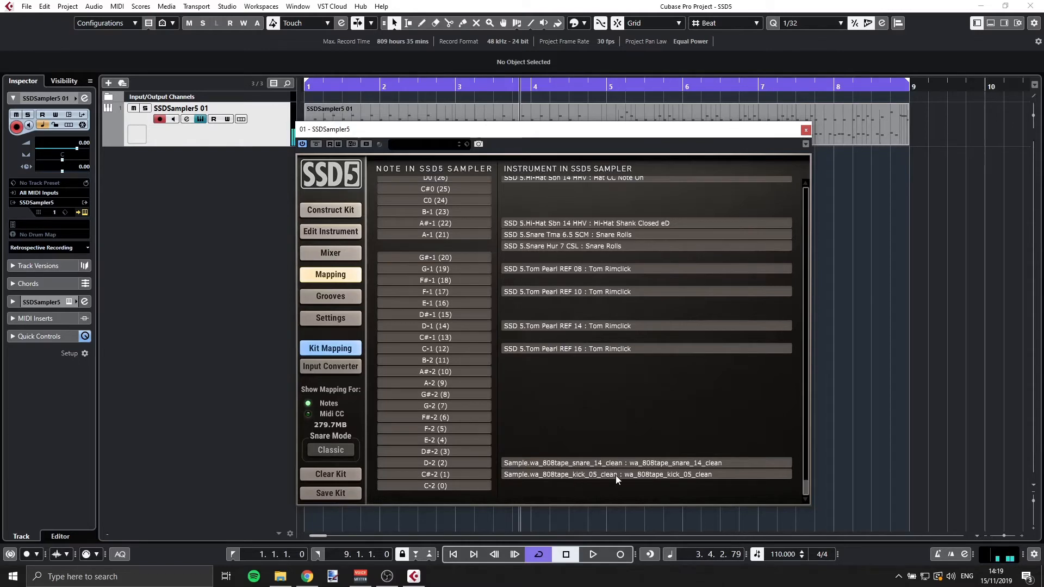
drag(615, 475, 454, 207)
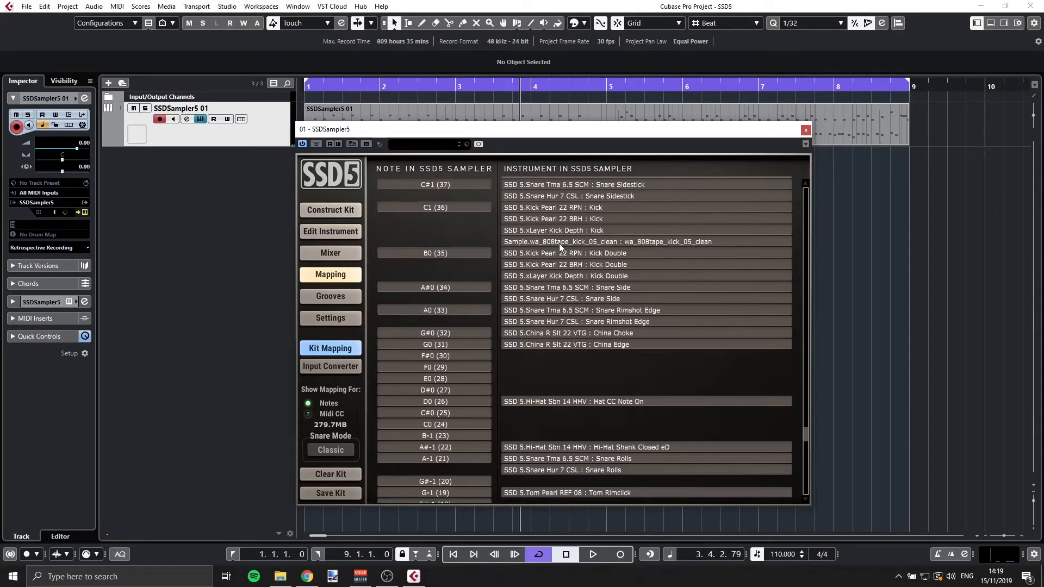
- Return to the kit's instruments and play the MIDI groove to hear the remapped kick sample layered in
click(344, 212)
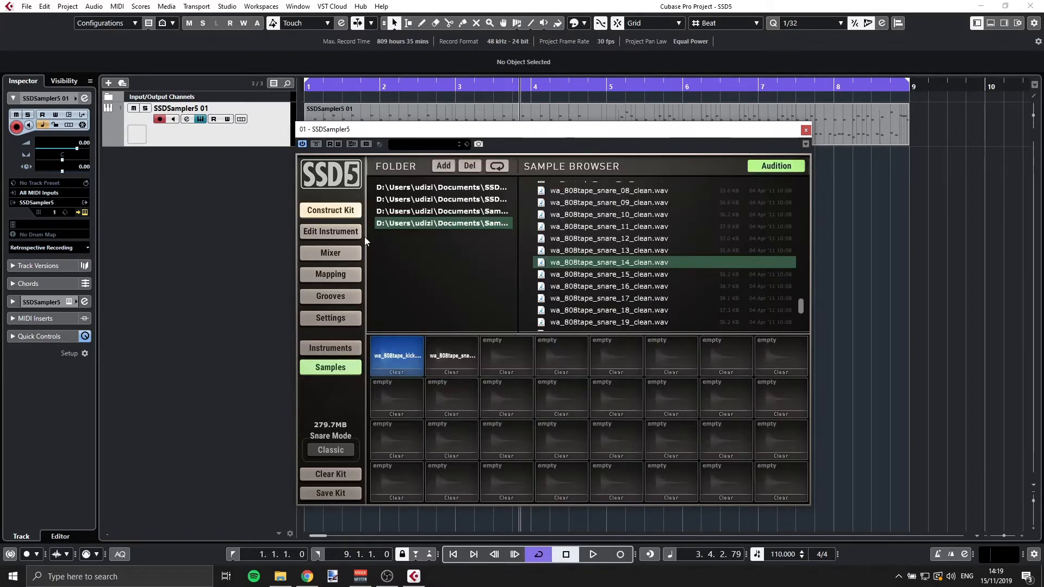
click(304, 348)
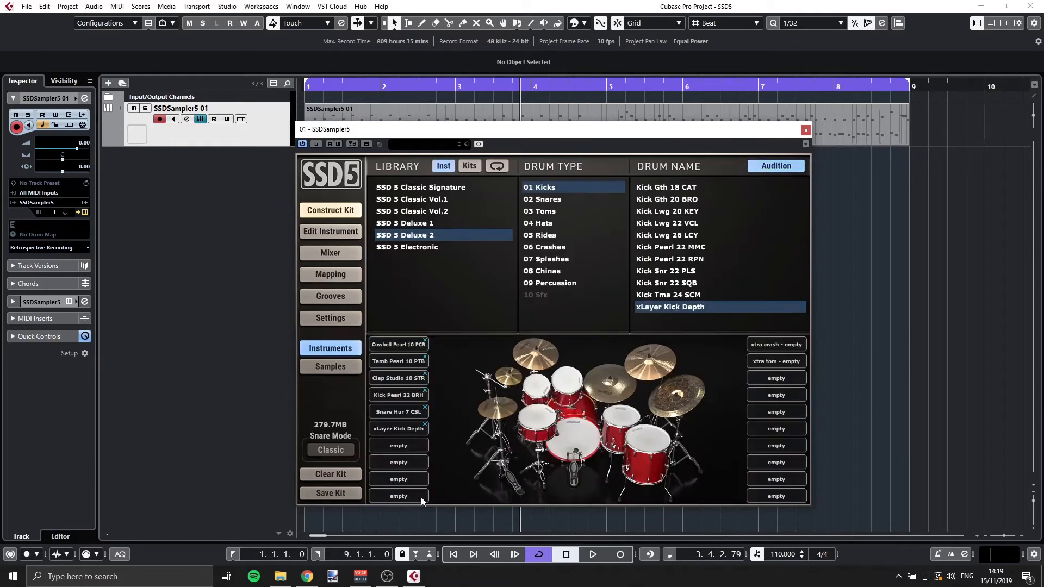
click(500, 90)
key(space)
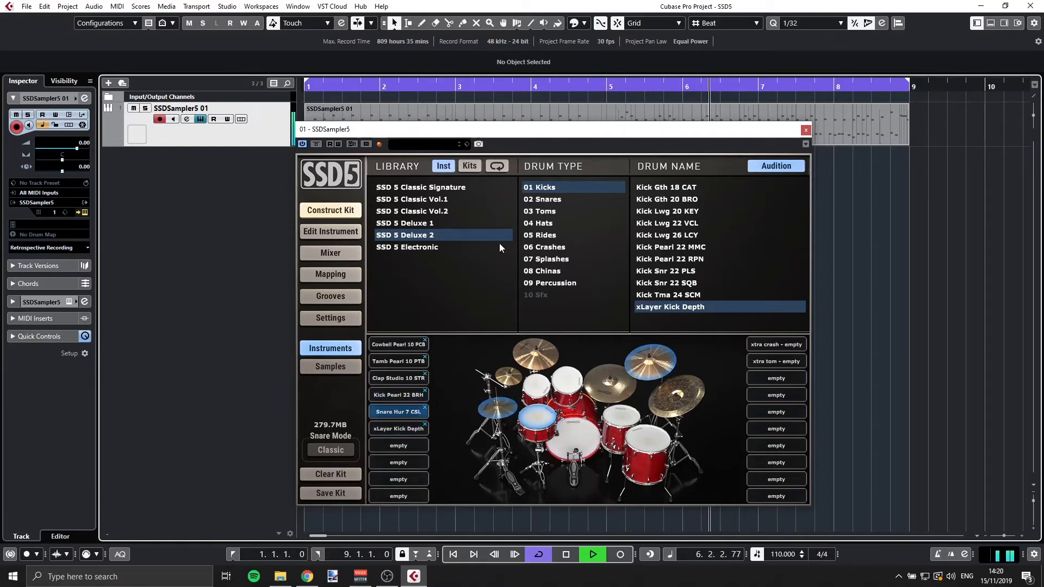
key(space)
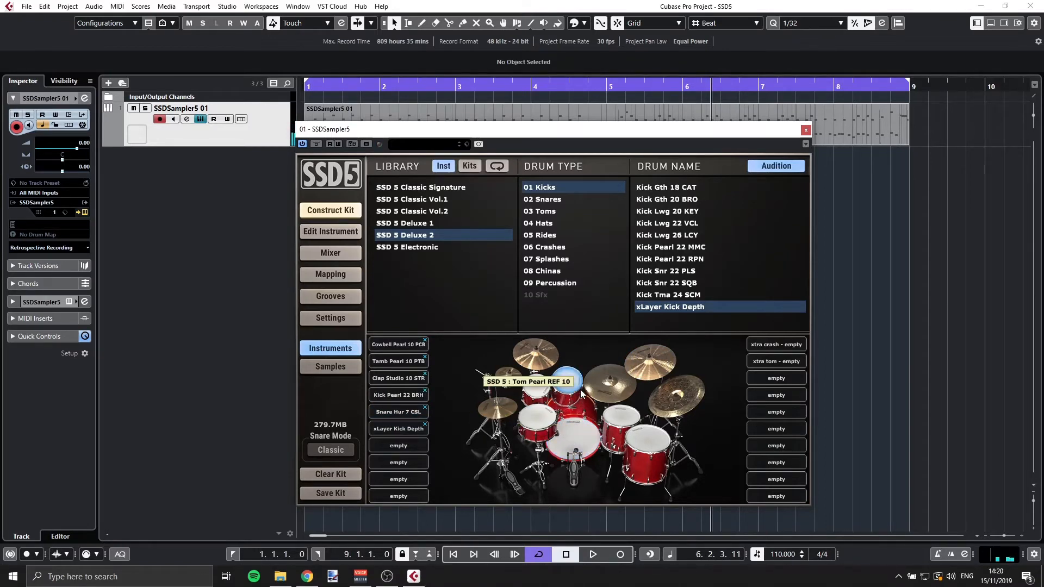
- Inspect the mixer channels of the 808 snare and kick samples and play the groove with the kick sample channel selected
click(331, 253)
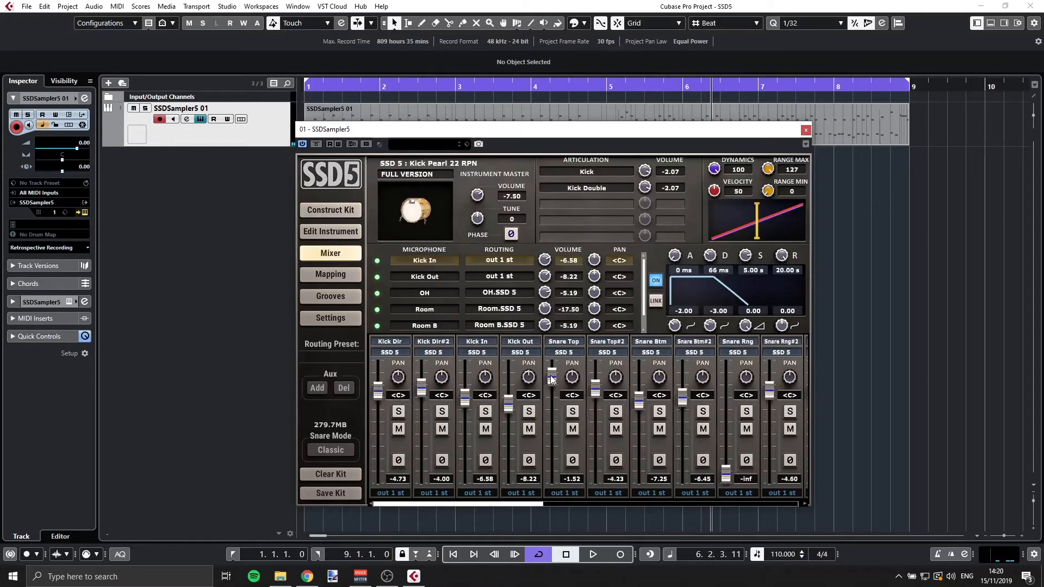
drag(538, 504, 846, 508)
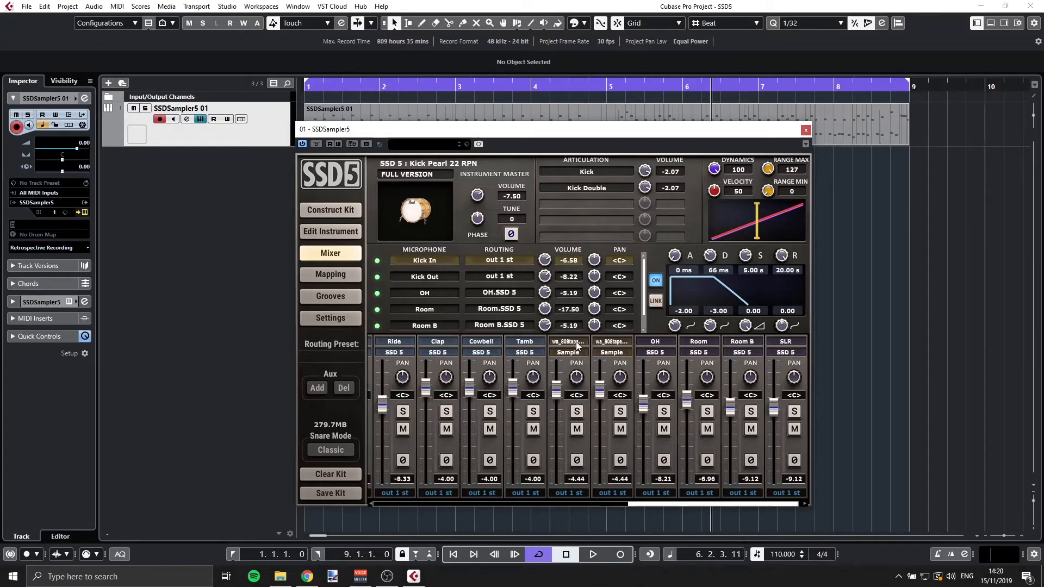
click(613, 343)
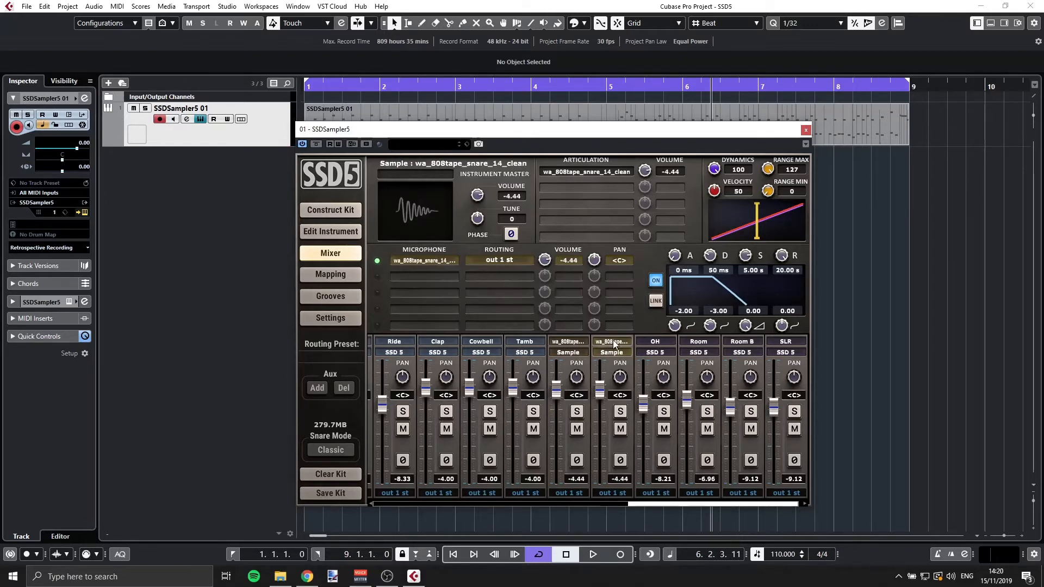
click(568, 343)
key(space)
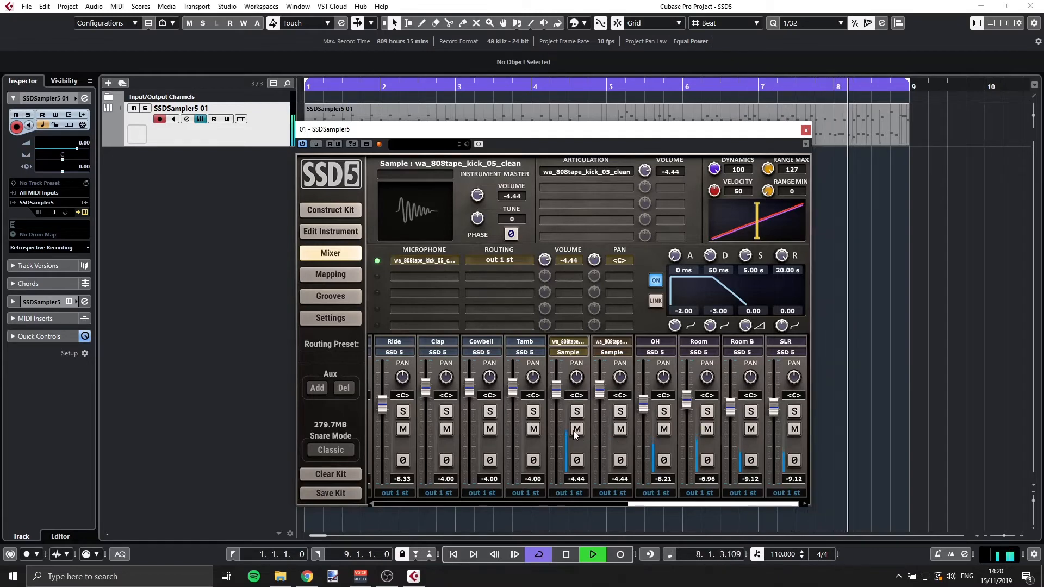
key(space)
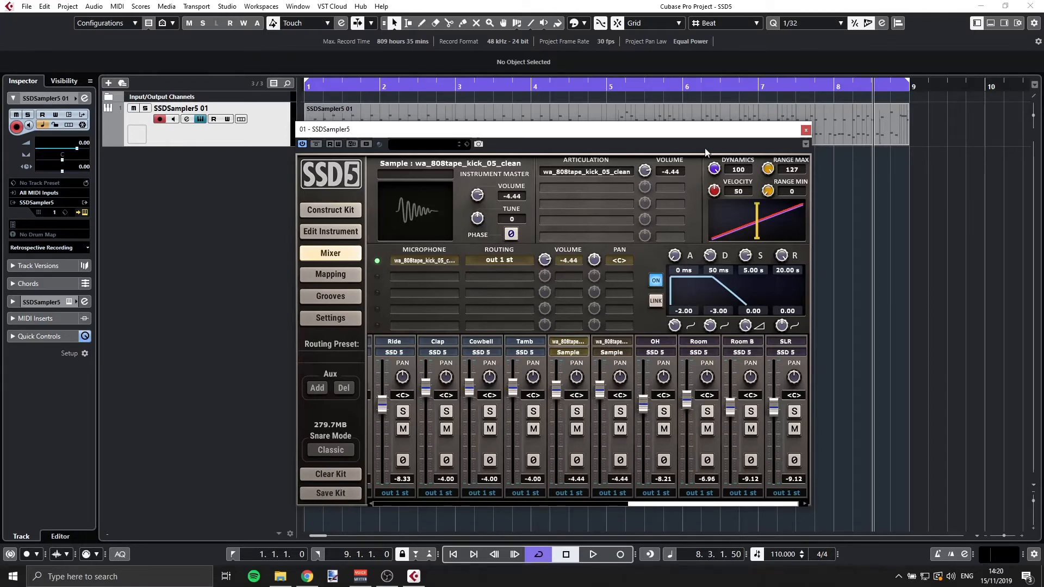
- Examine the input converter's note assignments for the Alesis Strike preset, from B7 (119) down to C-2 (0)
drag(733, 135, 754, 110)
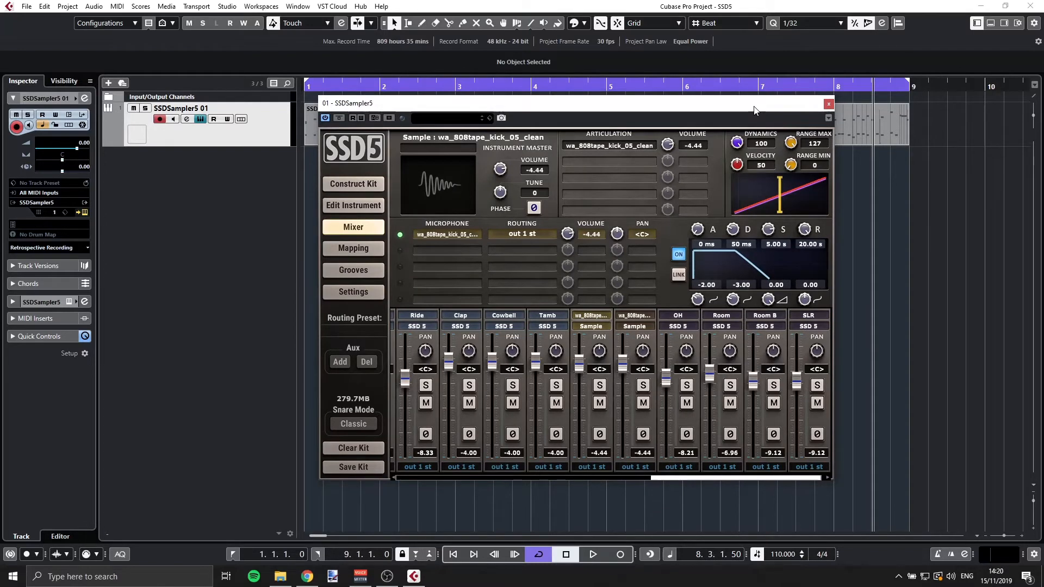
click(360, 186)
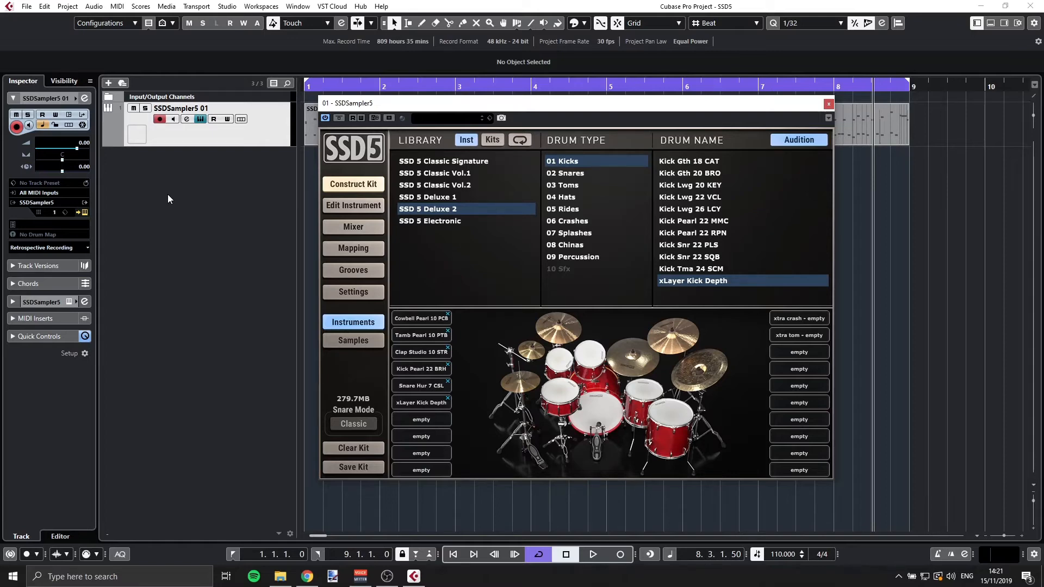
click(360, 249)
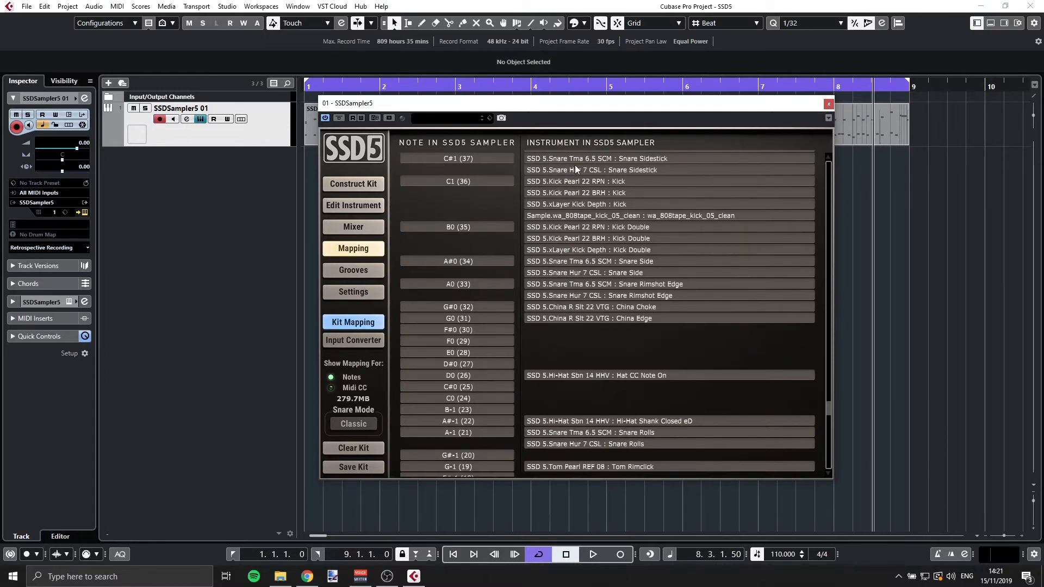
click(347, 340)
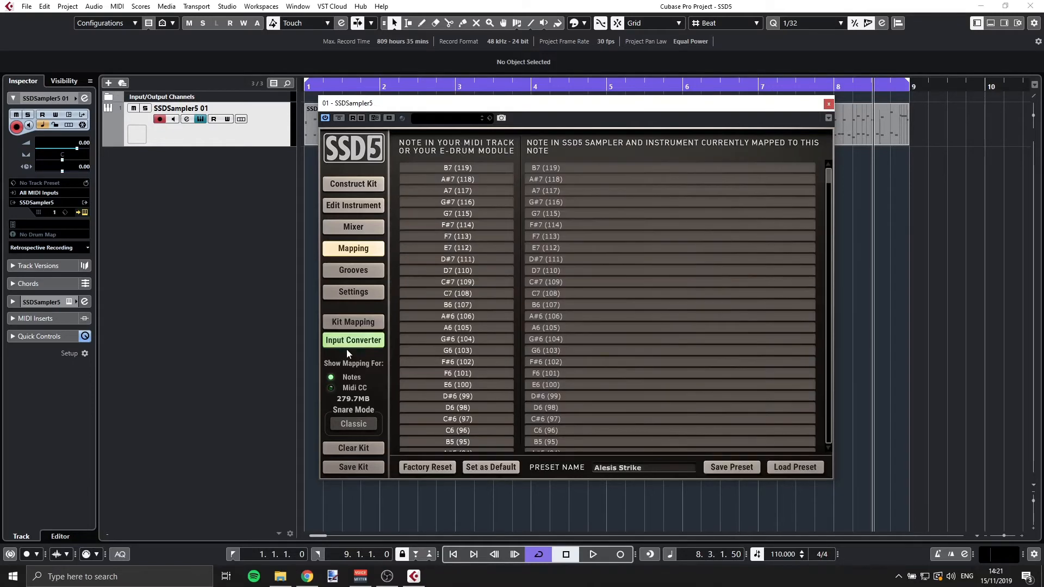
scroll(474, 313, down, 6)
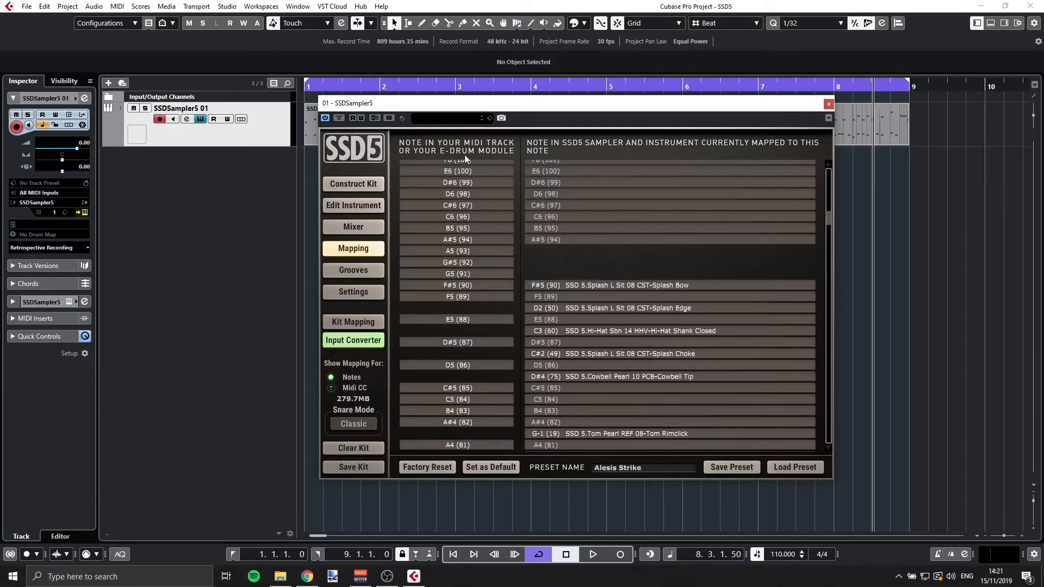
scroll(466, 322, down, 3)
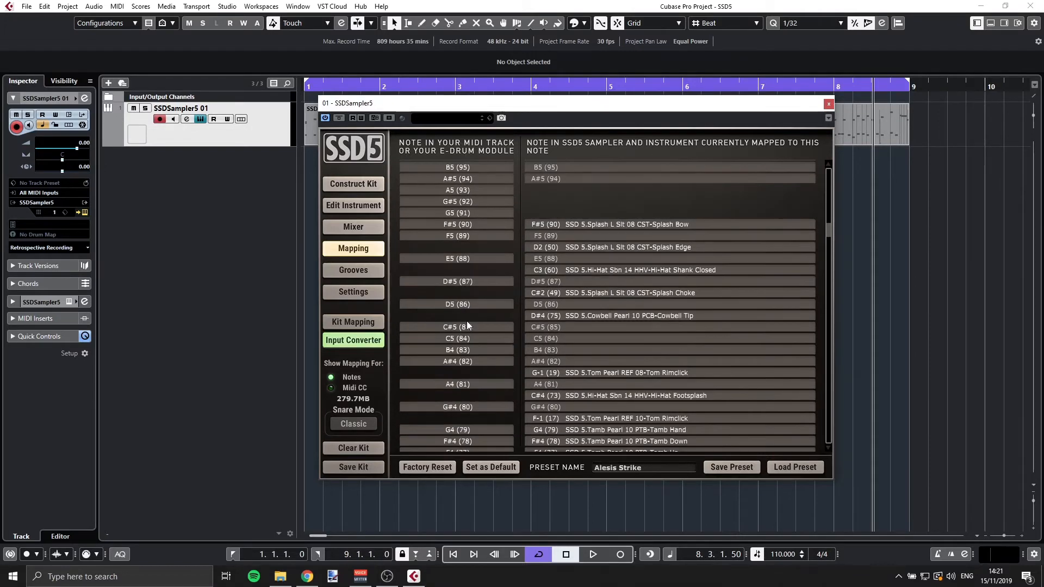
scroll(466, 320, down, 1)
scroll(466, 321, down, 2)
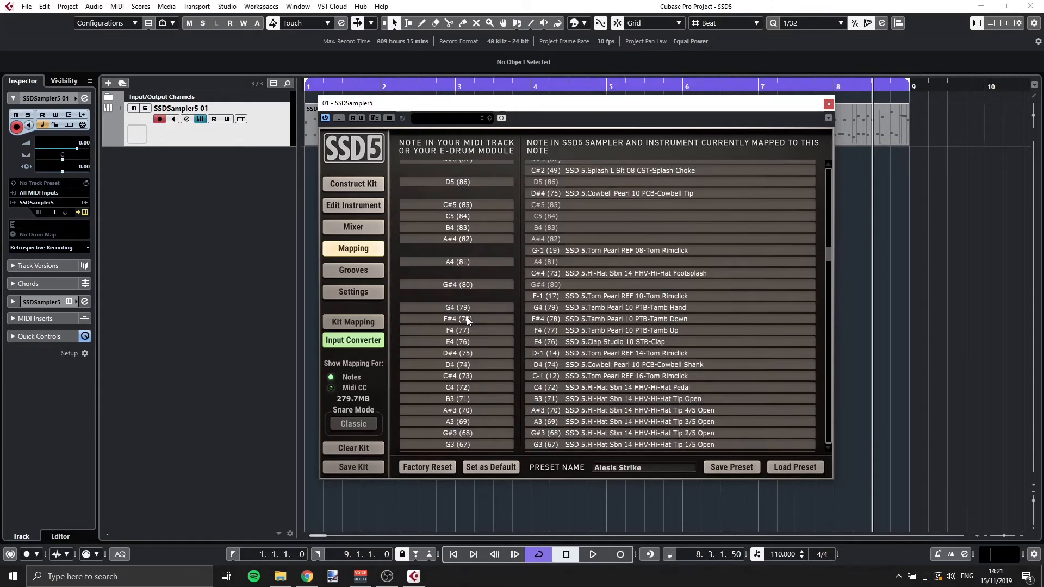
scroll(466, 316, down, 6)
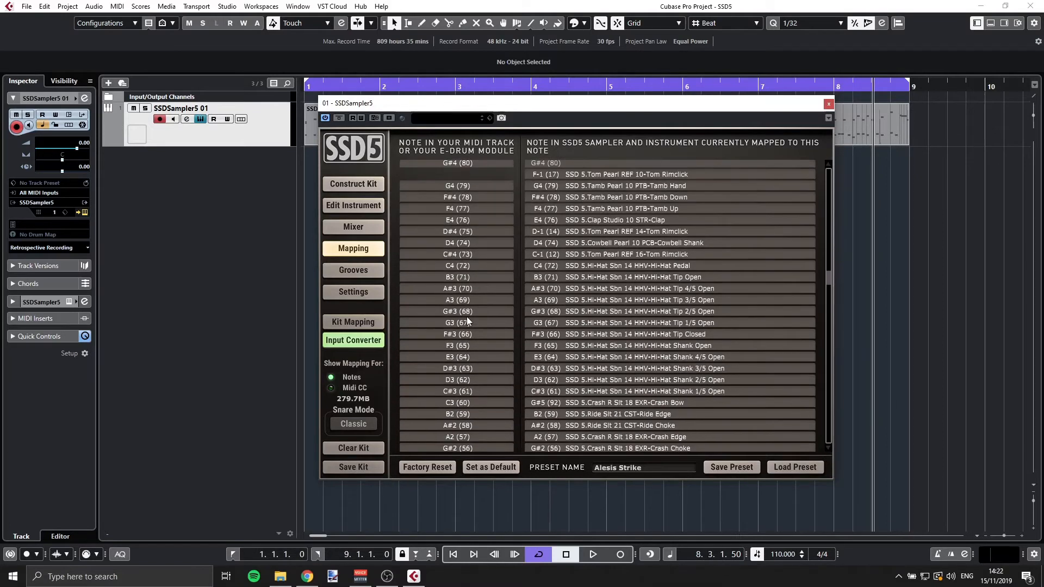
scroll(467, 317, down, 2)
scroll(466, 320, down, 1)
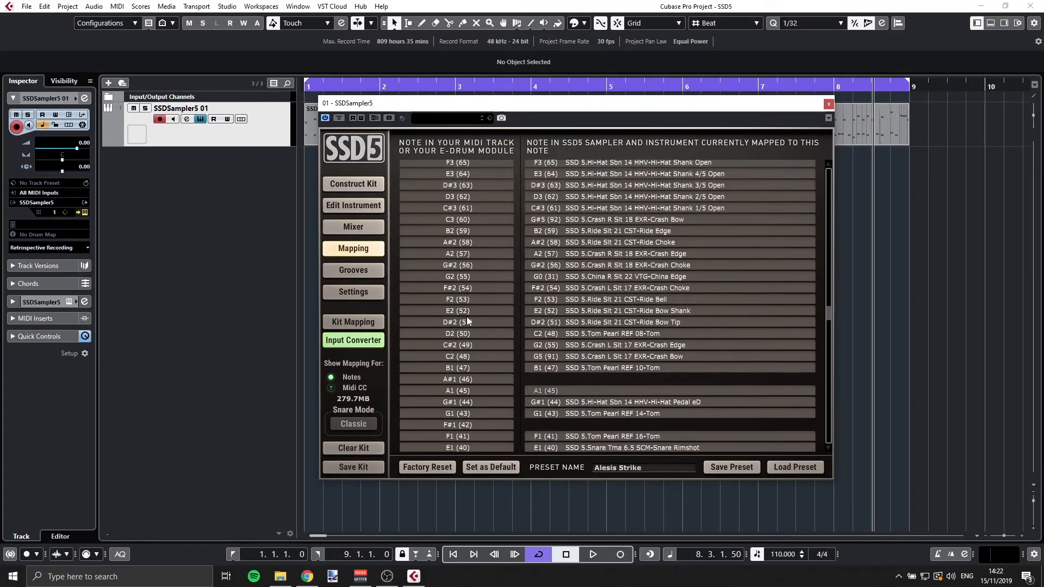
scroll(467, 320, down, 10)
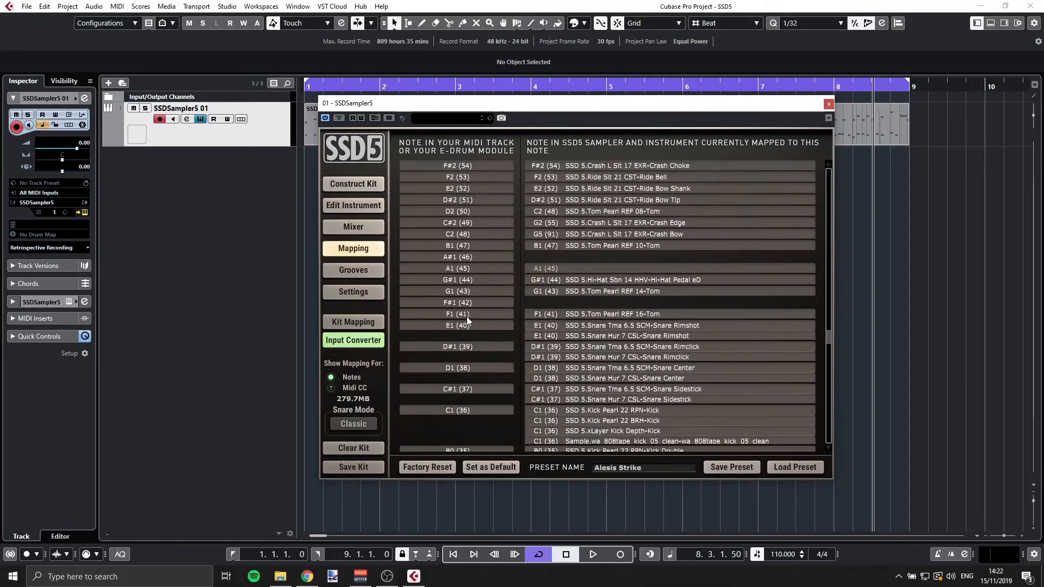
scroll(466, 319, down, 2)
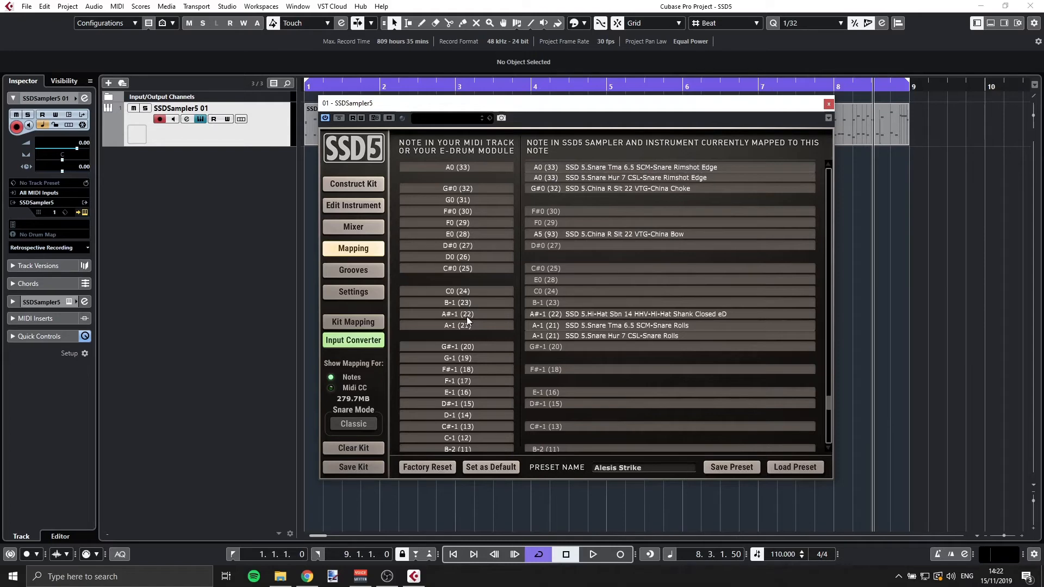
scroll(467, 318, down, 5)
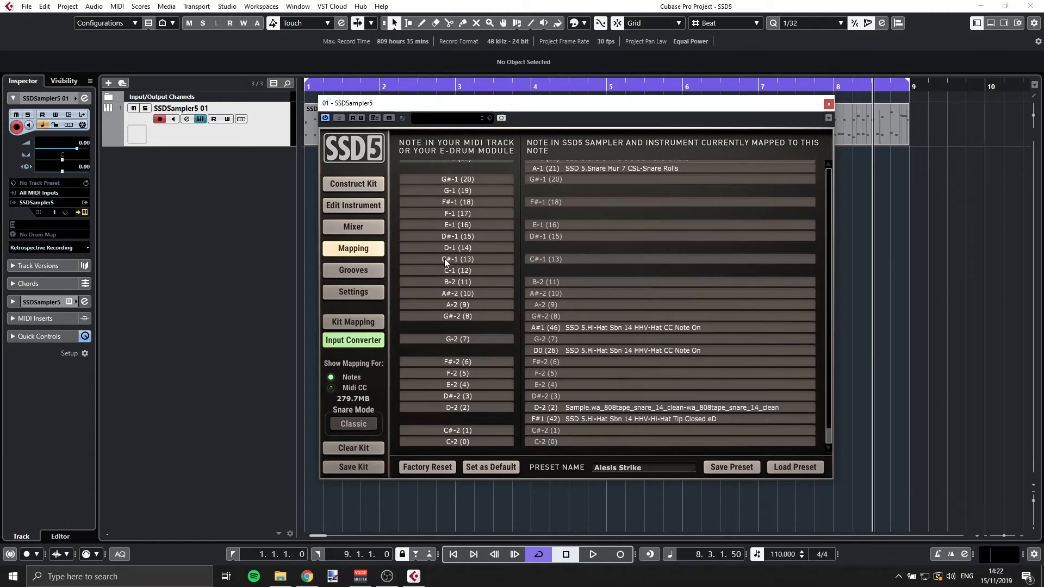
- Load MIDI Monitor into the drum track's first MIDI insert slot and move the SSDSampler5 window aside
click(375, 183)
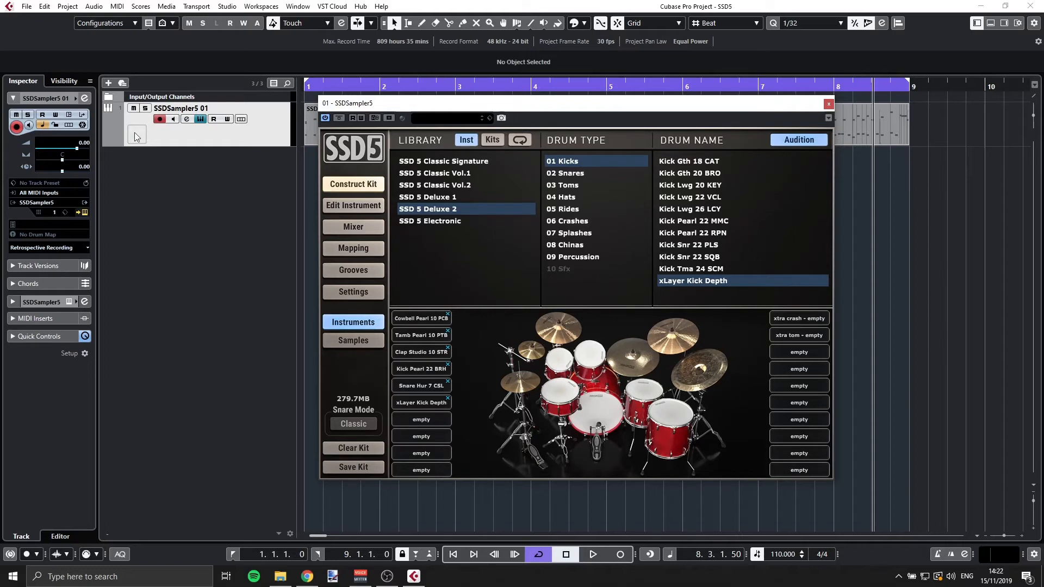
click(45, 318)
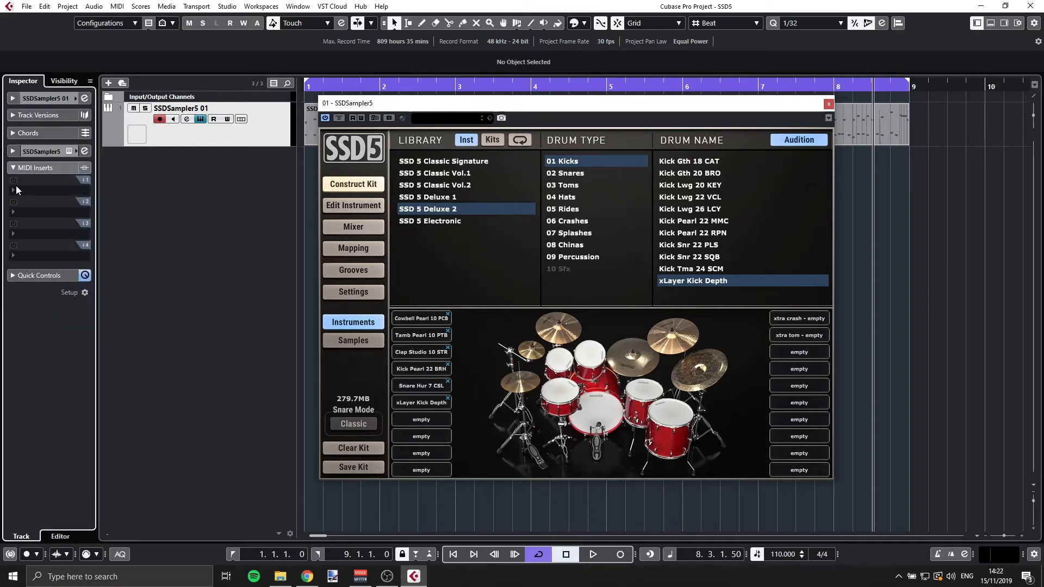
click(16, 188)
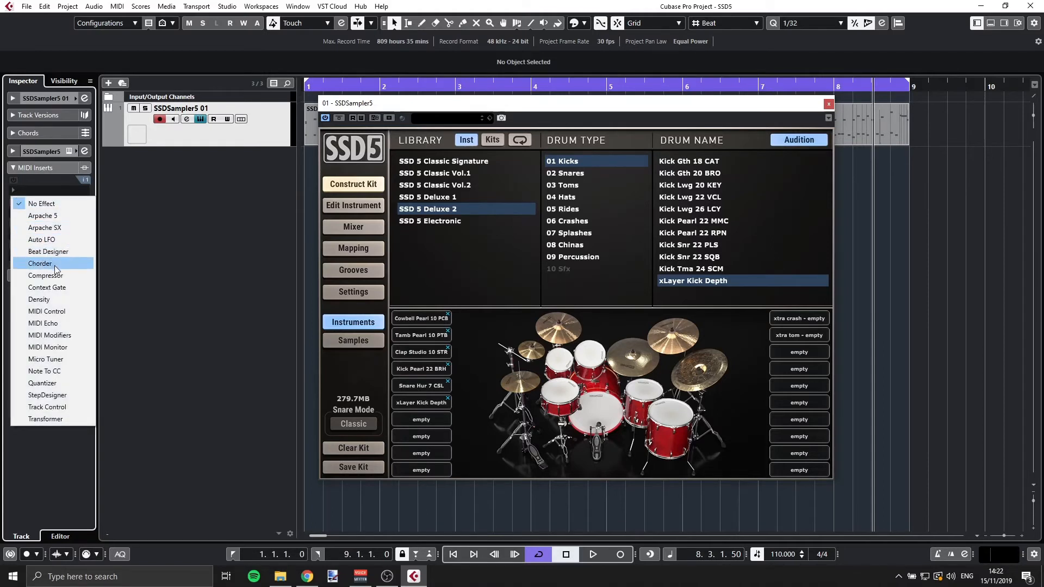
click(65, 346)
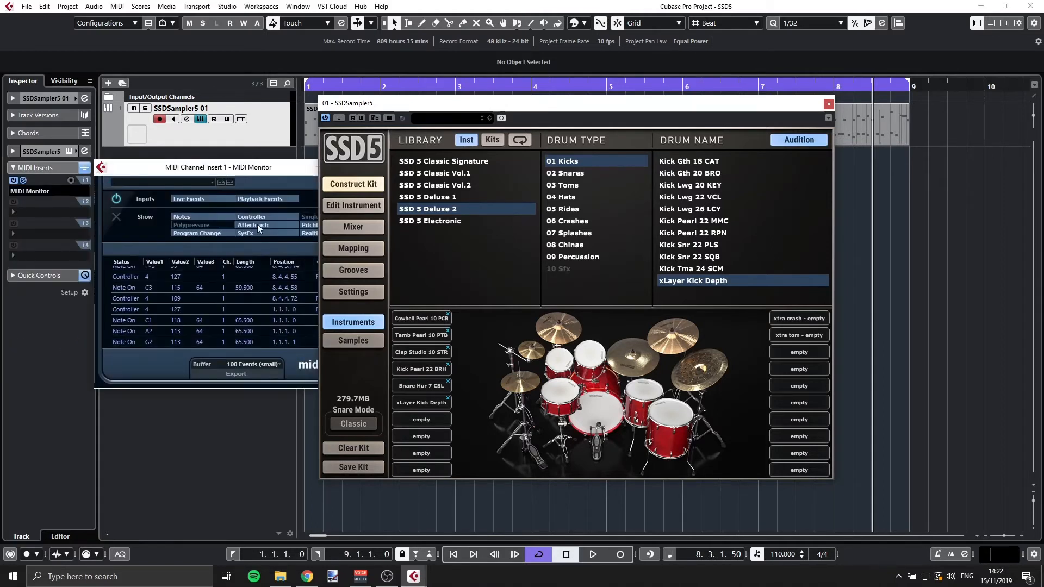
drag(381, 103, 465, 65)
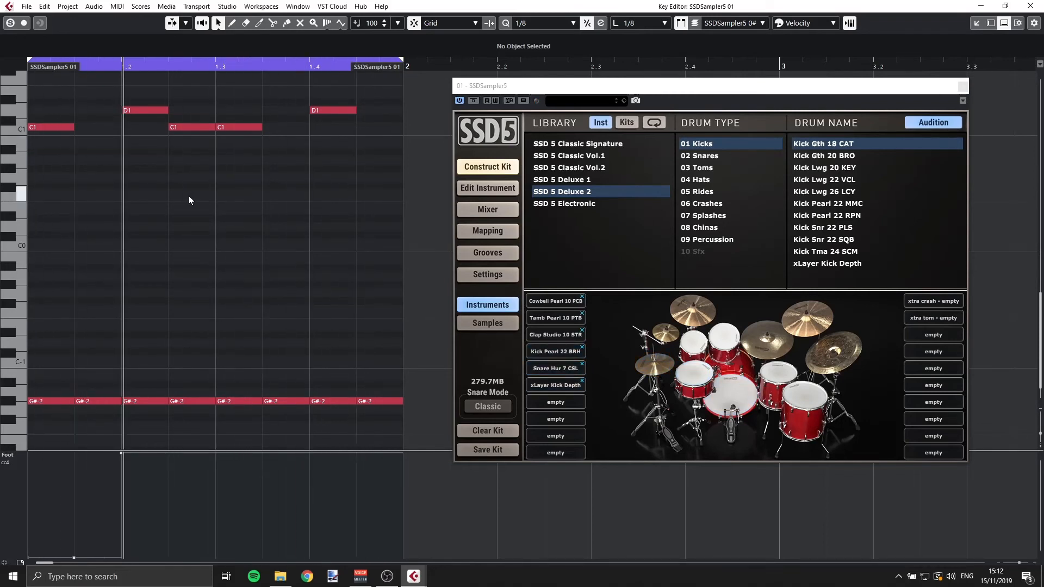
- Play the pattern with the G#-2 notes in the Key Editor and restore the editor to a smaller window beside the sampler
scroll(112, 405, down, 2)
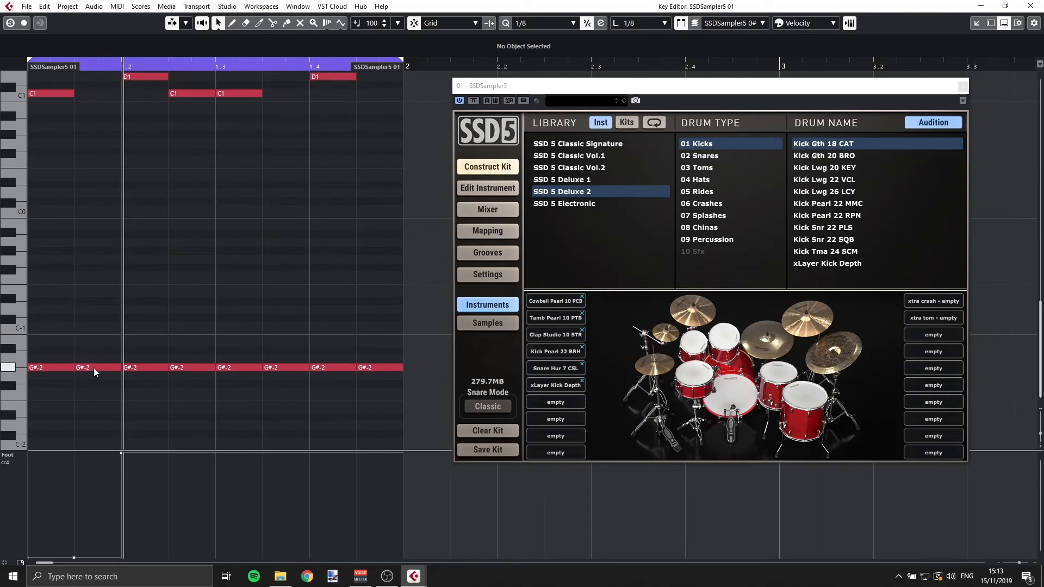
key(space)
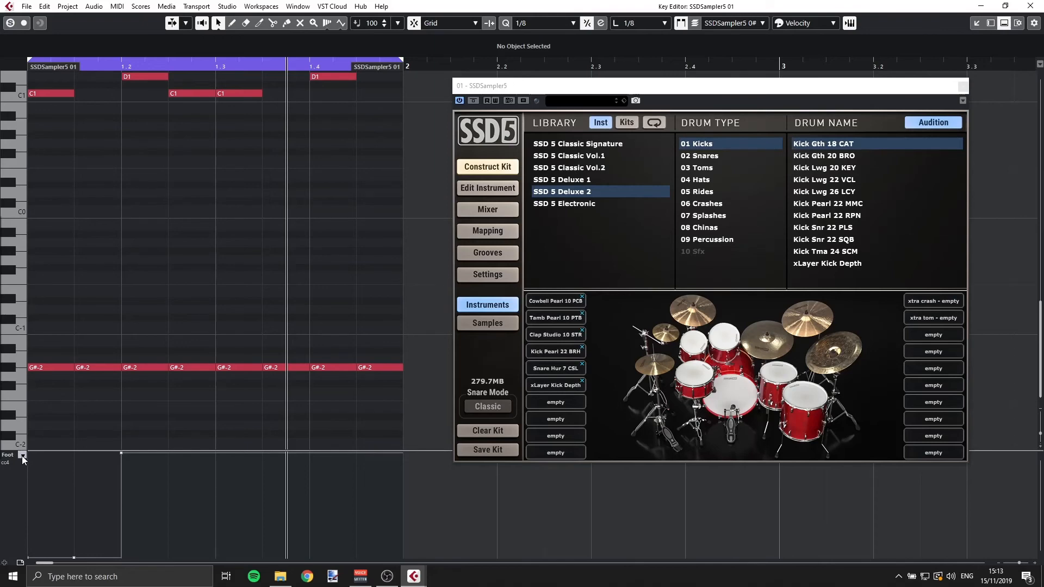
drag(566, 4, 313, 163)
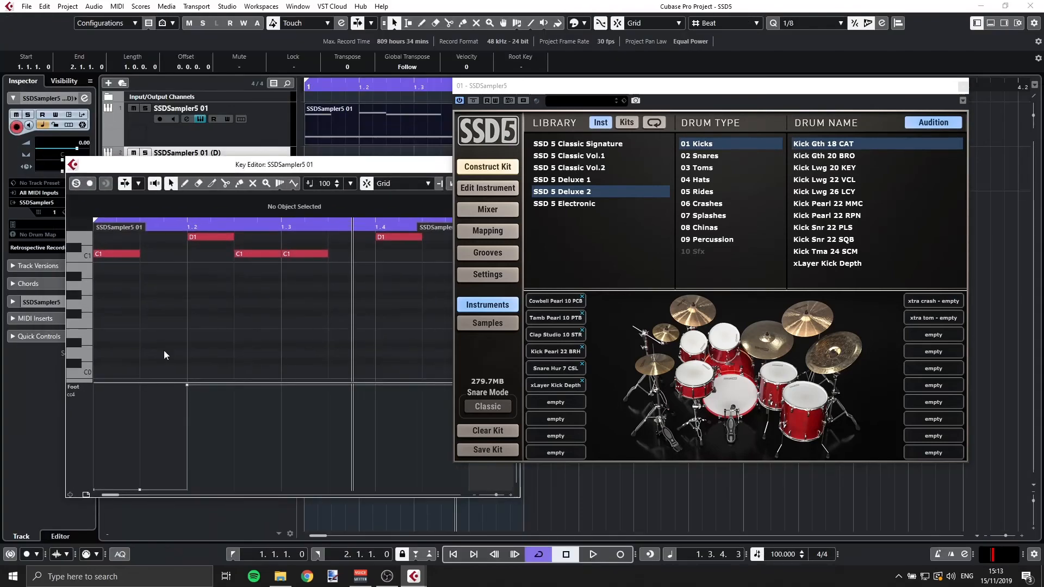
drag(169, 165, 177, 69)
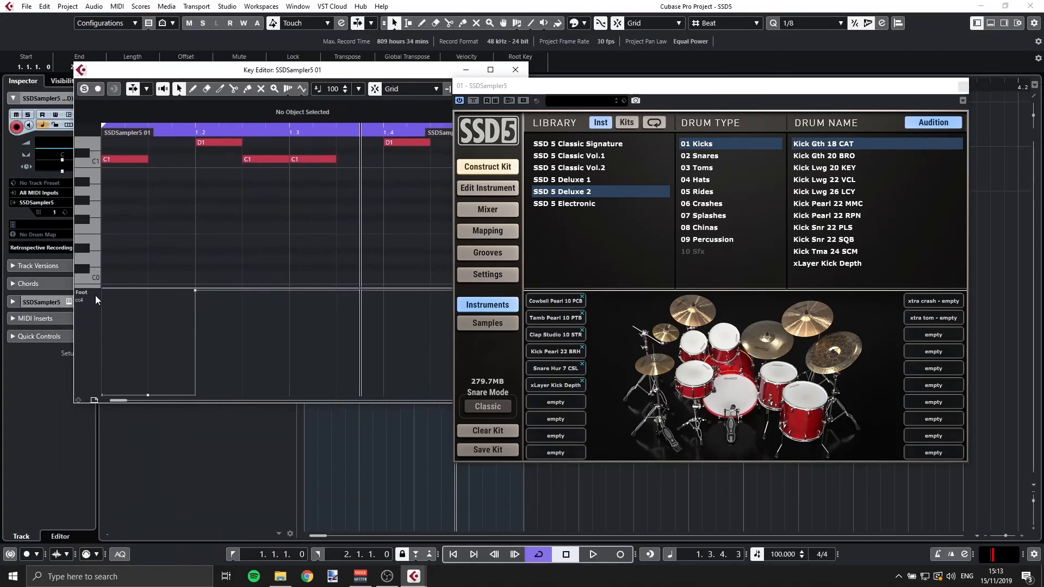
- Check the CC 4 (Foot) entry among the controller lane choices and examine the G#-2 notes above the lane
click(93, 293)
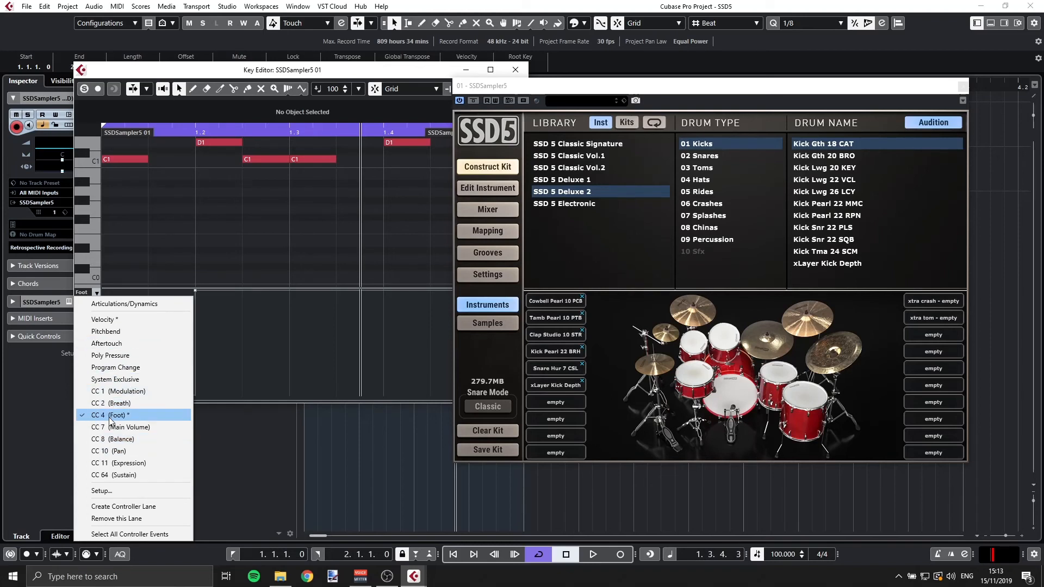
click(224, 296)
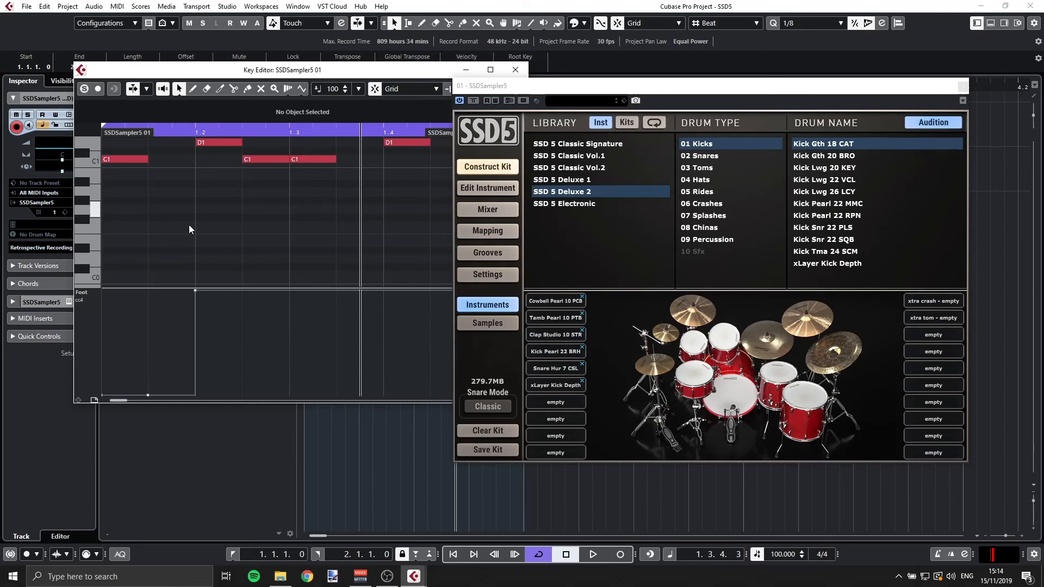
scroll(196, 247, down, 6)
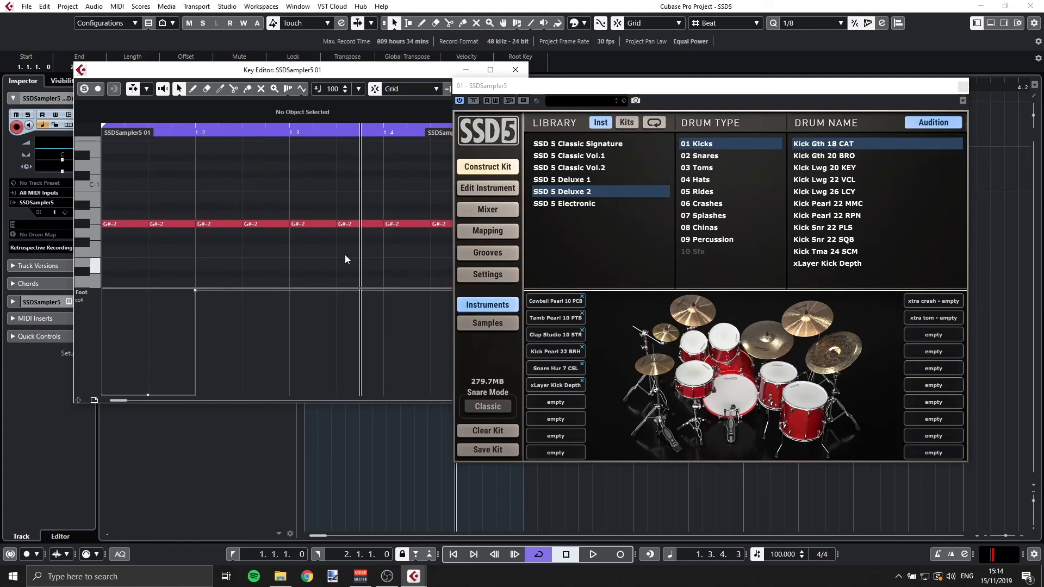
drag(387, 75, 334, 33)
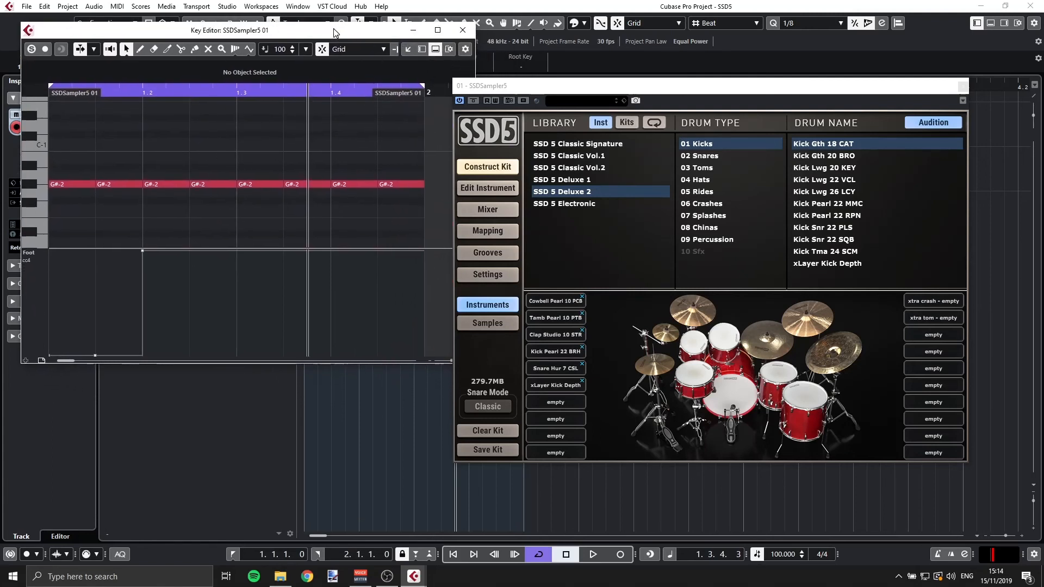